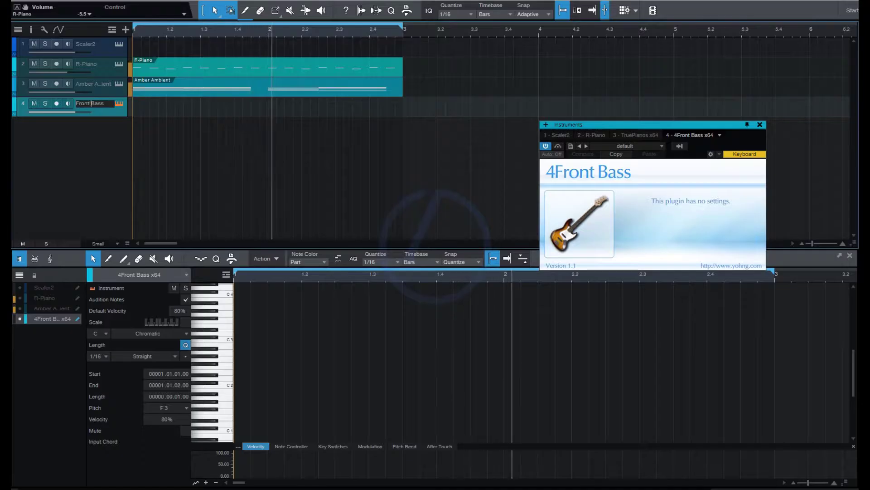
Name the fourth track Front Bass and create a two-bar instrument part on it
key(Return)
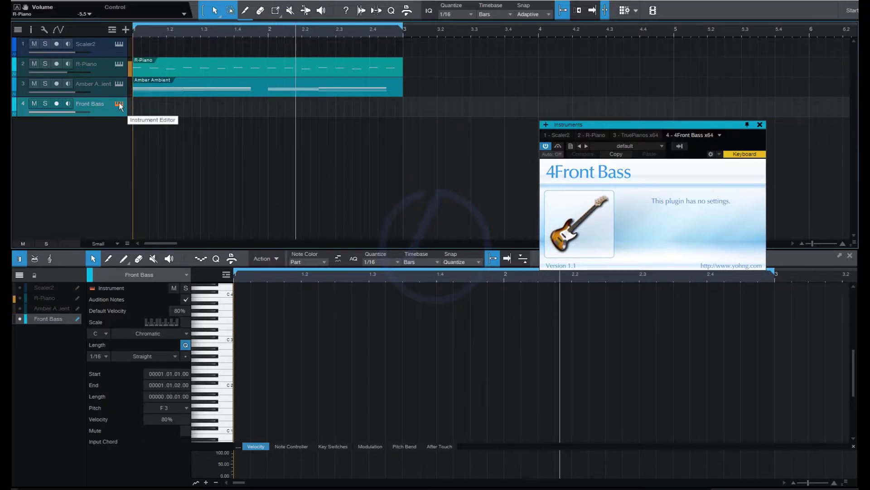
double_click(141, 111)
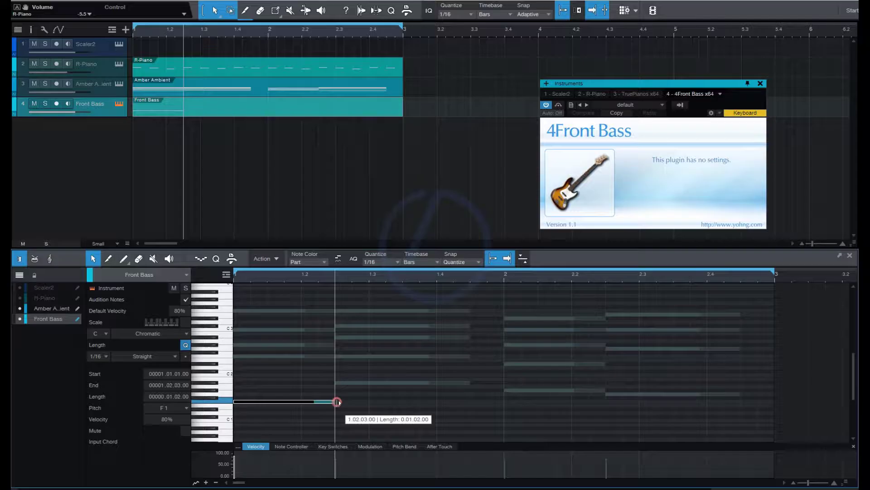
Display the Scaler2 and Amber Ambient tracks alongside the Front Bass notes in the note editor and stop playback
click(44, 287)
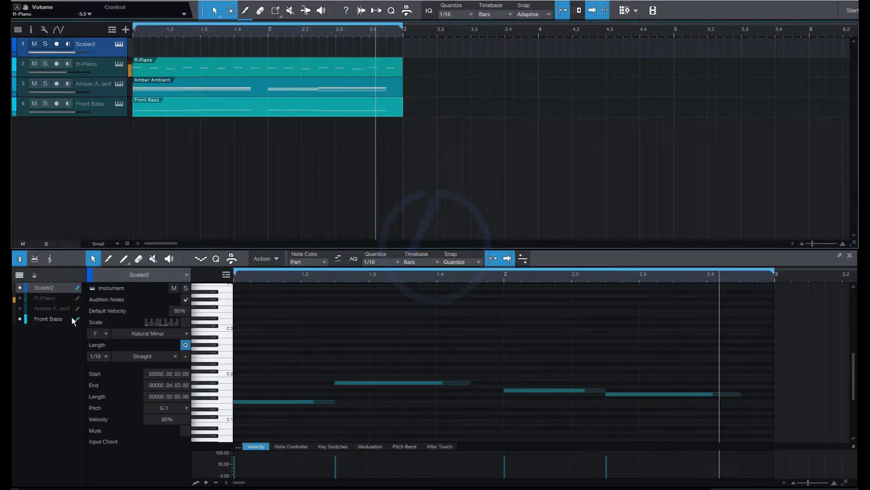
click(19, 308)
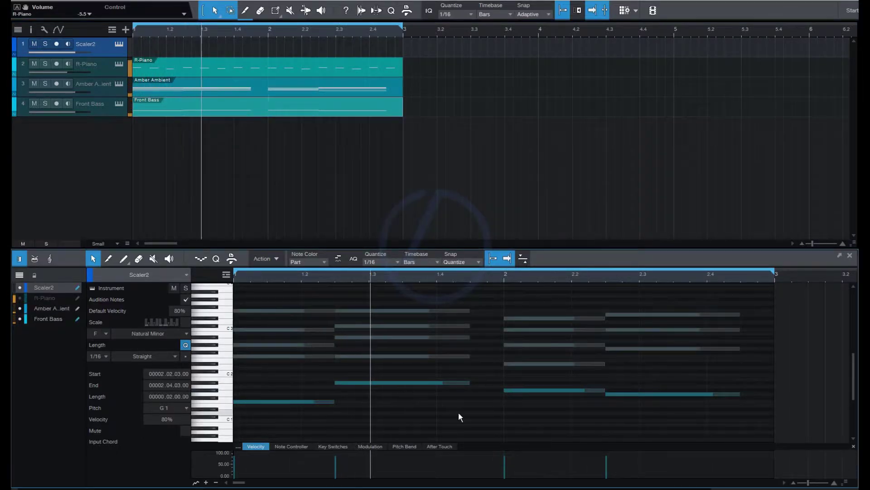
key(space)
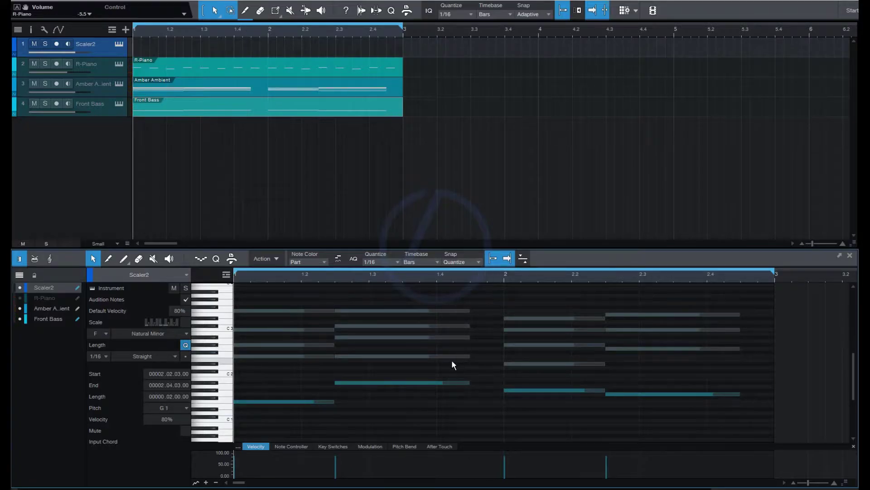
Add a Bb 2 bass note two sixteenths long at 1.04.03, filling the gap before bar 2
drag(455, 356, 492, 358)
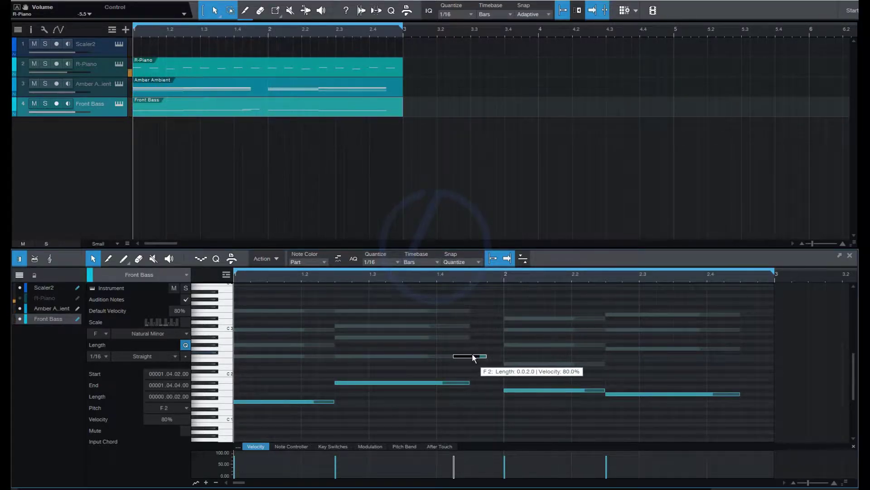
click(486, 353)
drag(488, 338, 488, 339)
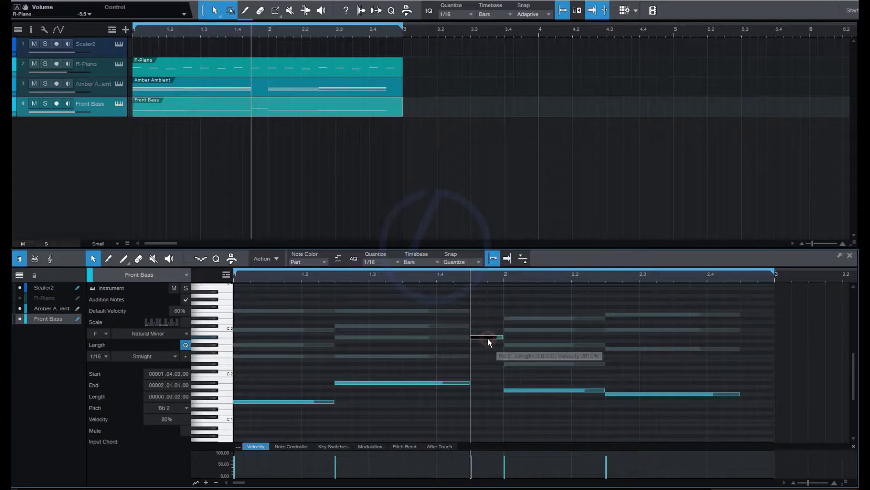
key(f)
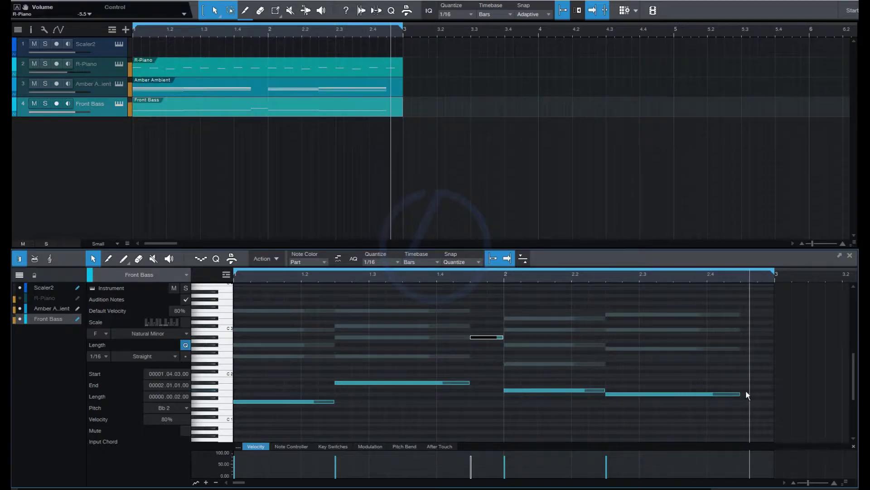
Add sixteenth-long G 2 notes at 2.04.01 and 2.04.03, and lengthen the Bb 1 and G 1 notes to the ends of their bars
double_click(708, 347)
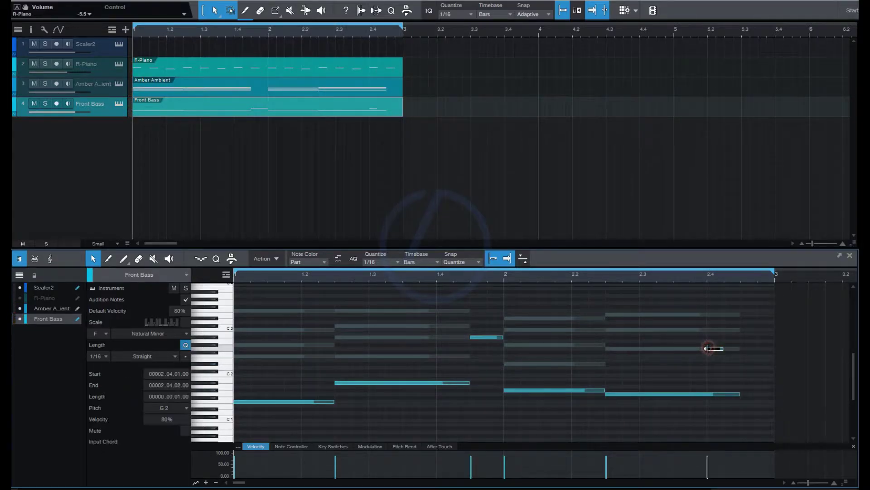
double_click(744, 348)
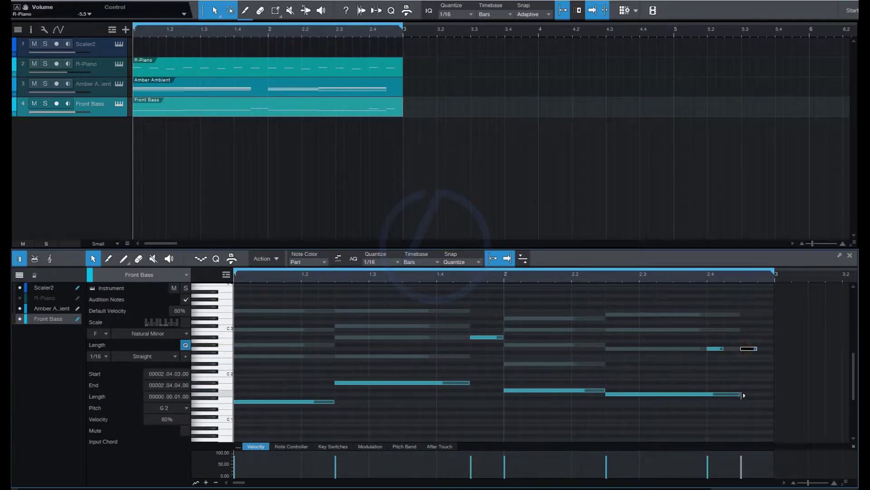
drag(740, 393, 769, 391)
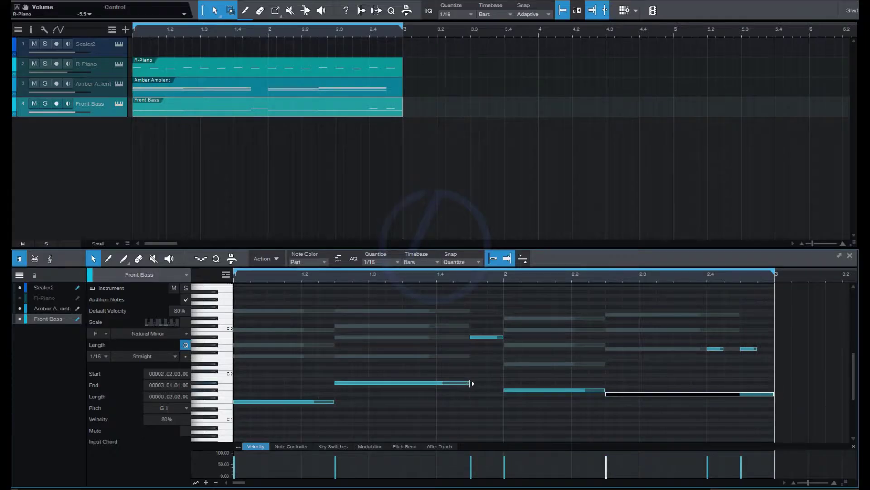
drag(471, 383, 501, 379)
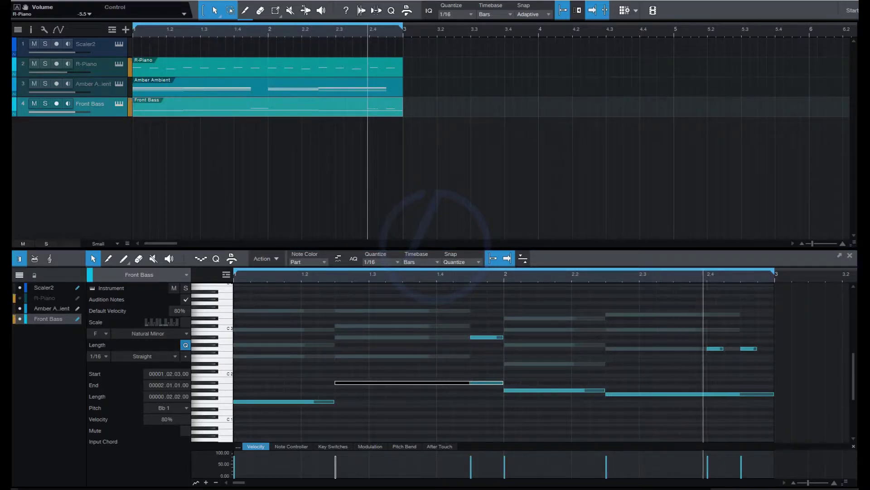
Try TAL-BassLine as the replacement instrument on the Front Bass track
drag(267, 154, 93, 109)
click(492, 249)
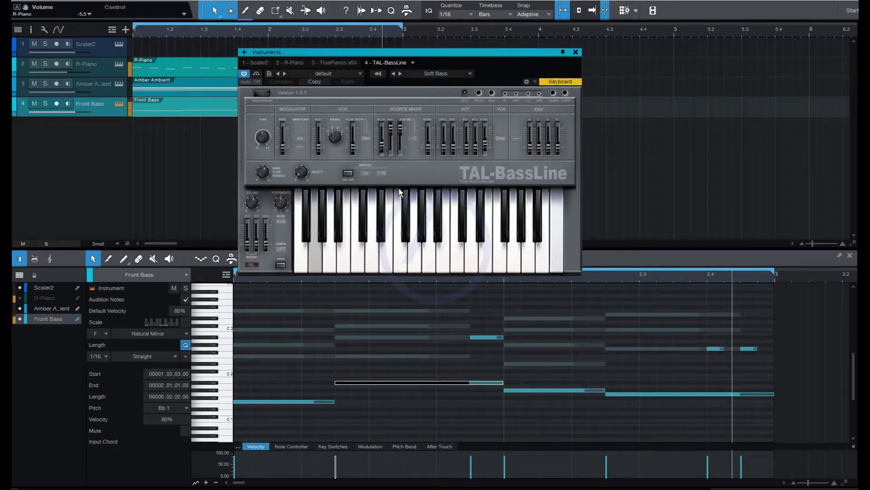
Audition the Front Bass track in solo, return to the full mix, and move the instrument window clear of the arrangement
click(44, 104)
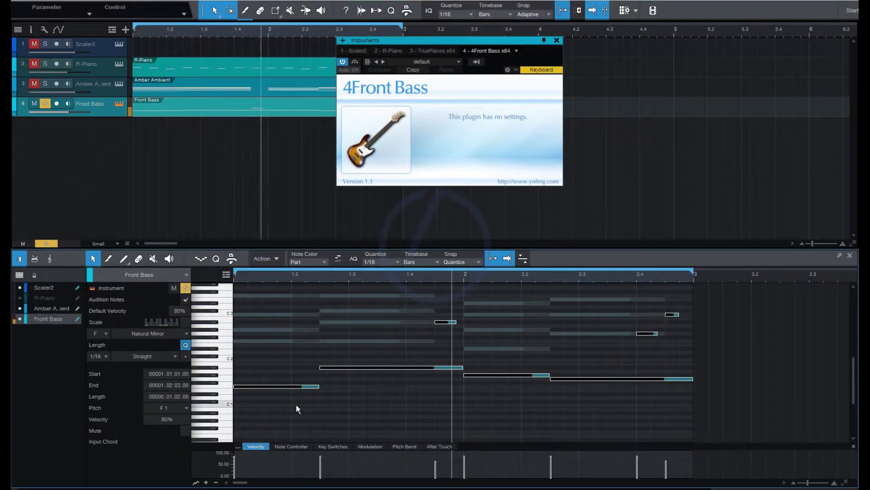
click(45, 104)
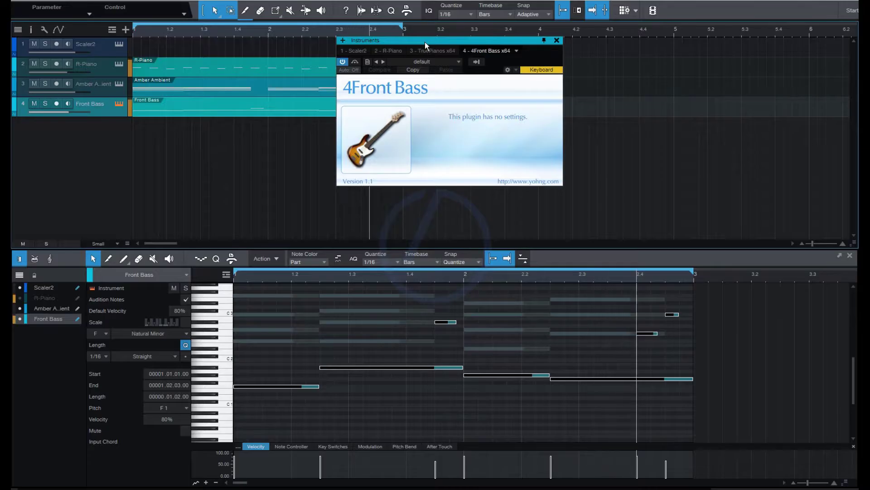
drag(425, 42, 609, 64)
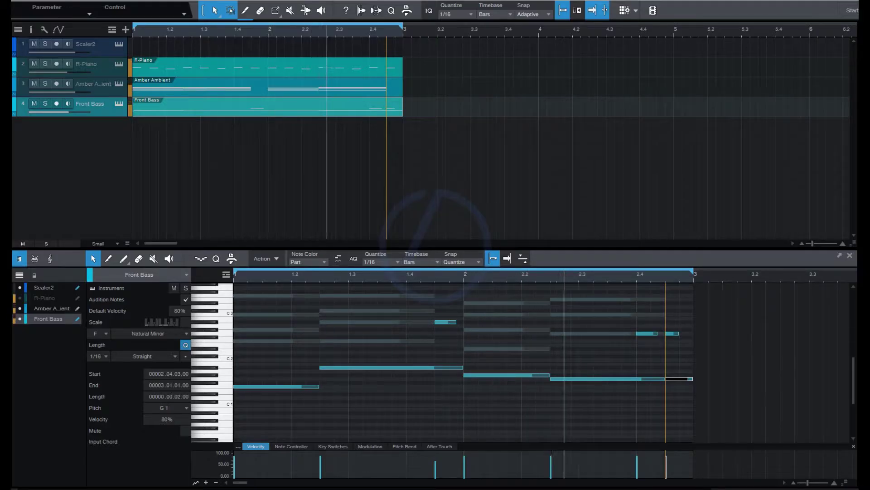
Add an Impact XT drum track below Front Bass and load the Im Fear [G] kit from the Darker Factory presets
drag(152, 136, 80, 141)
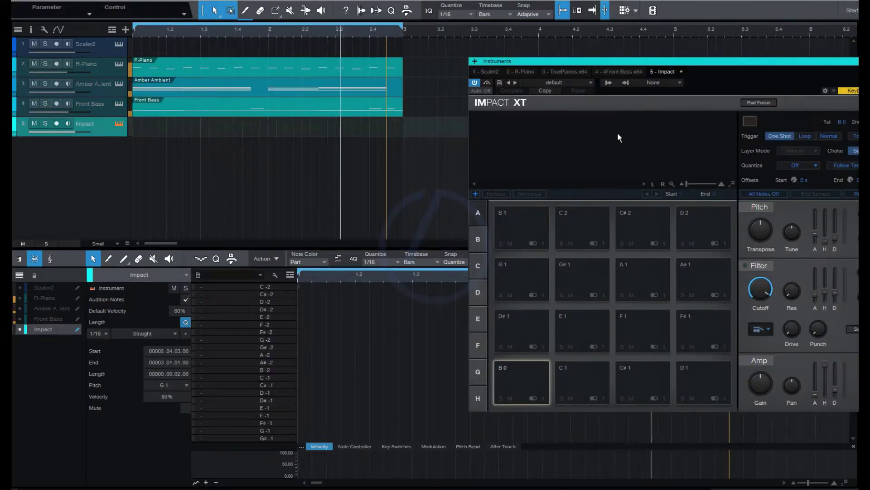
click(580, 82)
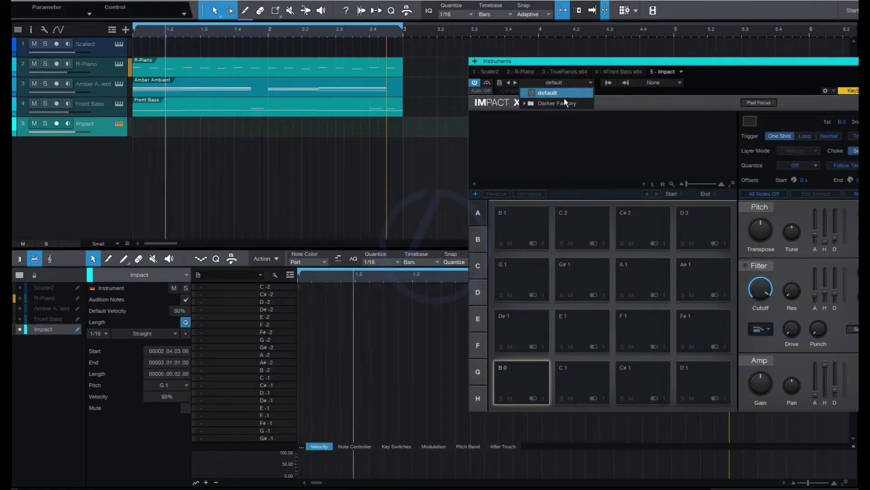
click(563, 102)
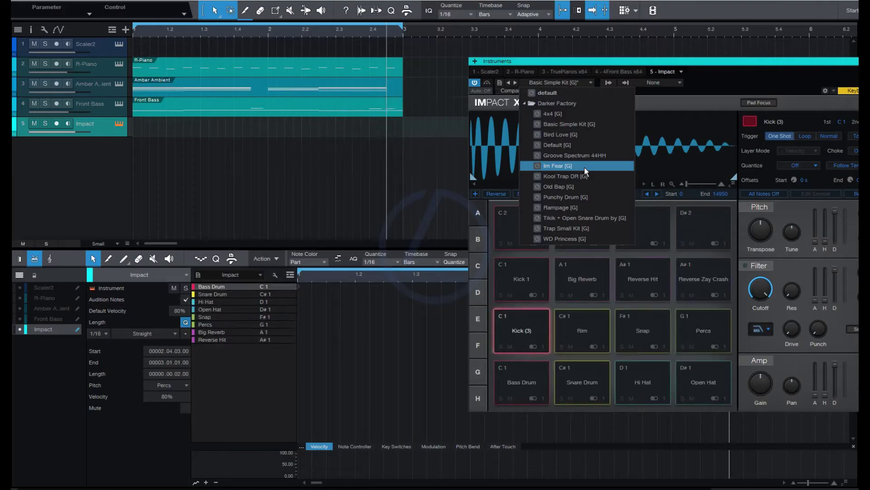
Audition the kit's bass drum, snare, hi-hat, open hat, snap, rim and kick pads
click(562, 367)
click(521, 369)
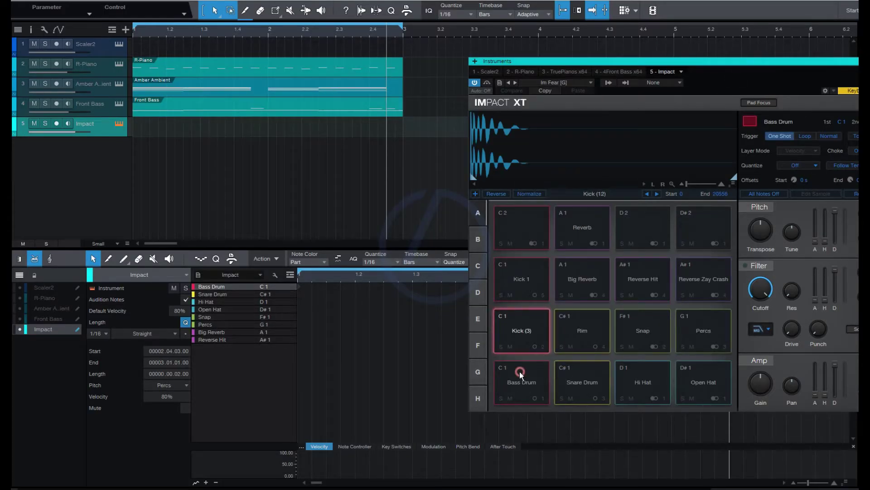
click(577, 381)
click(641, 369)
click(635, 331)
click(582, 330)
click(697, 372)
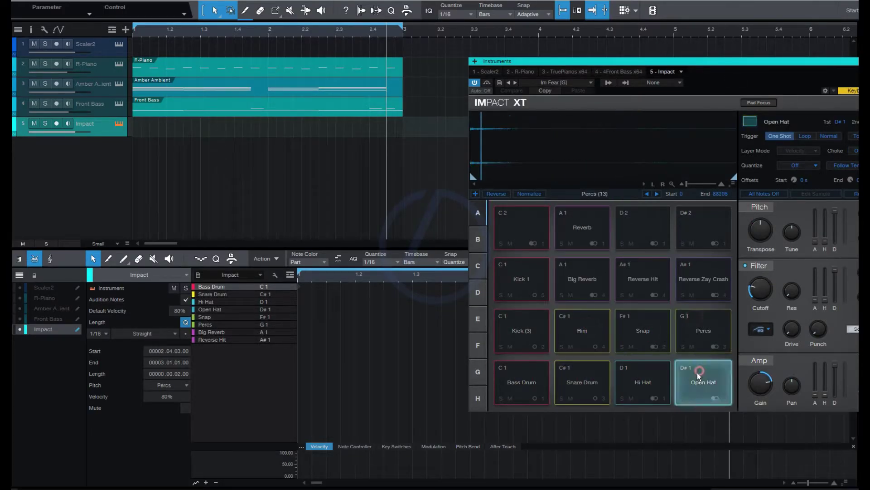
click(643, 381)
click(529, 327)
click(523, 279)
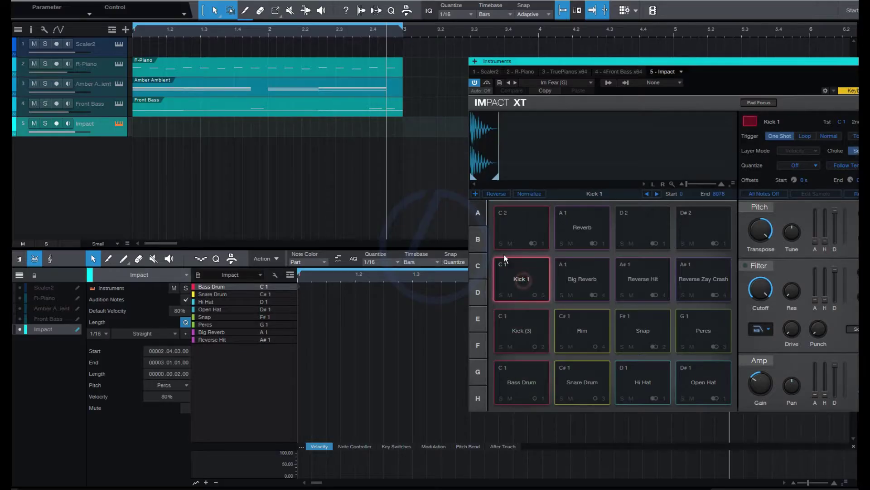
Extend the Impact track's drum pattern to bar 3 and place snare drum hits on steps 5 and 13
key(space)
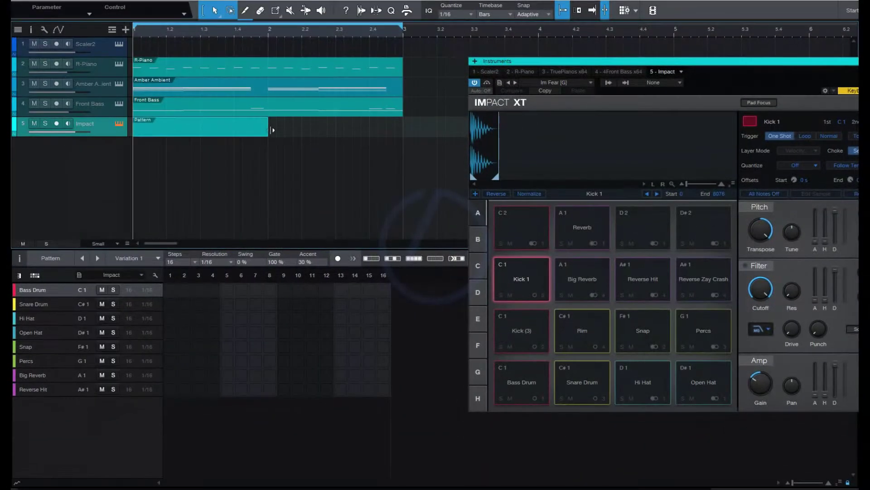
drag(272, 130, 403, 129)
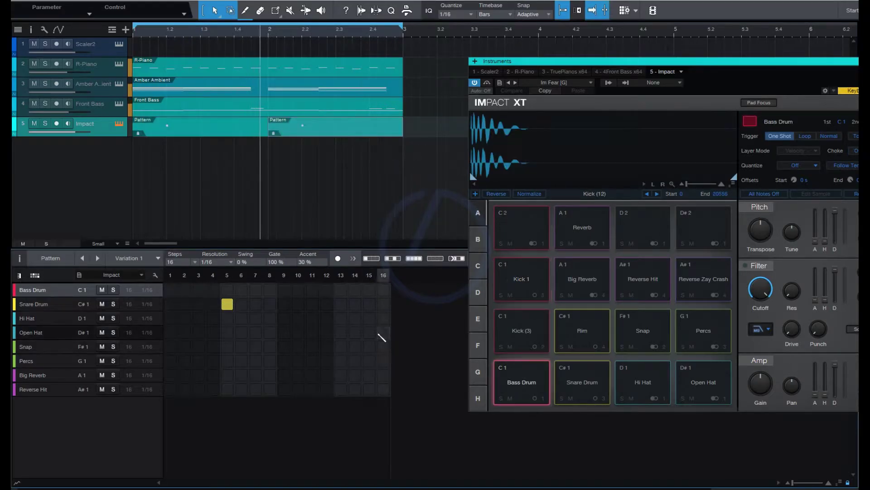
click(341, 304)
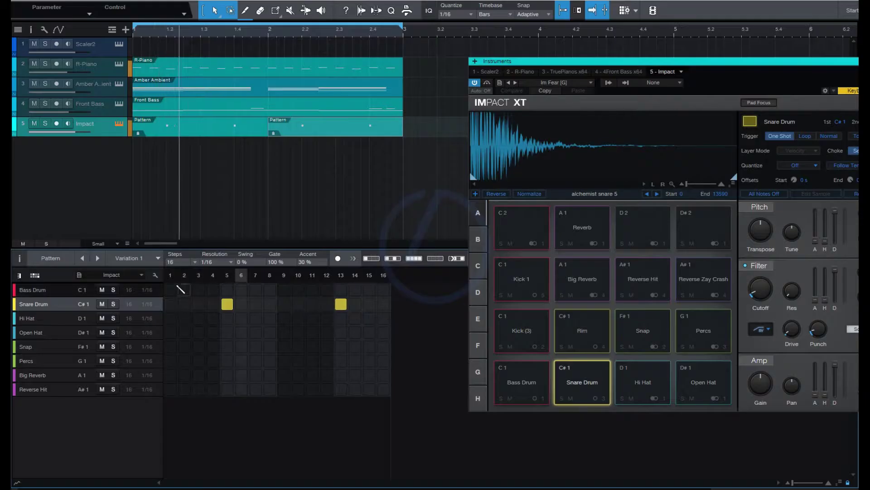
Place bass drum hits on steps 1 and 3 of the pattern with velocities 100 and 54
click(171, 290)
click(184, 290)
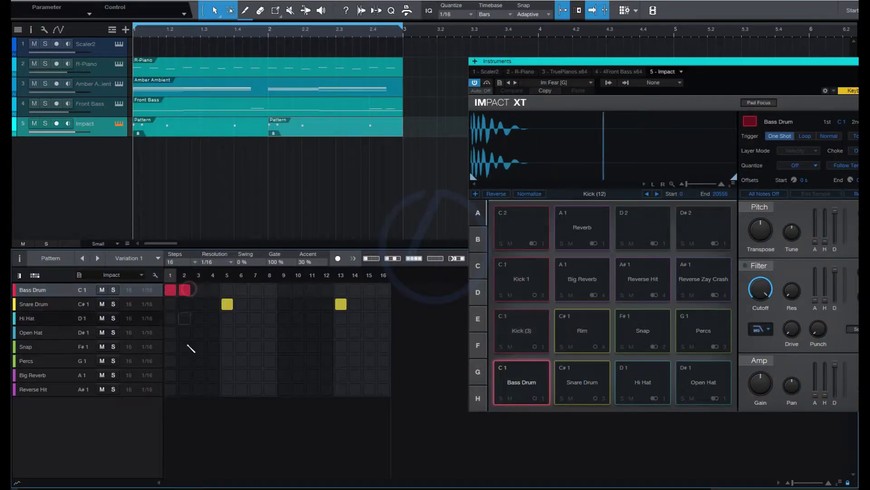
click(16, 483)
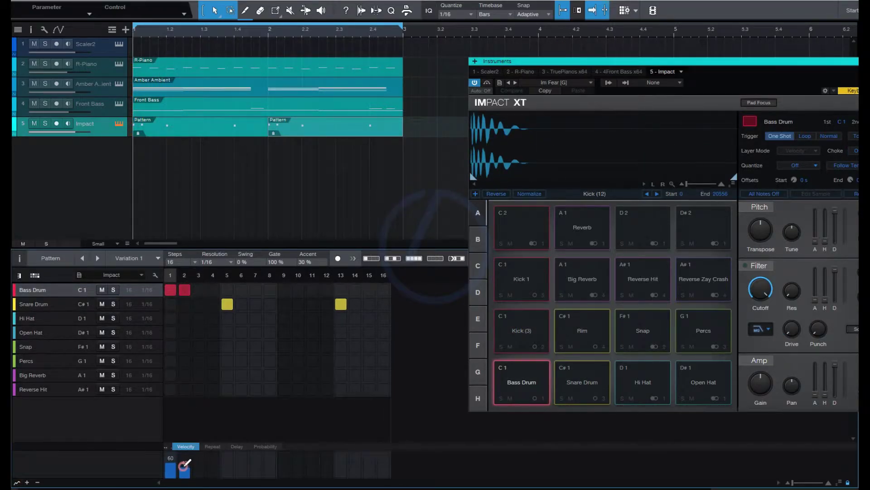
drag(182, 454, 182, 451)
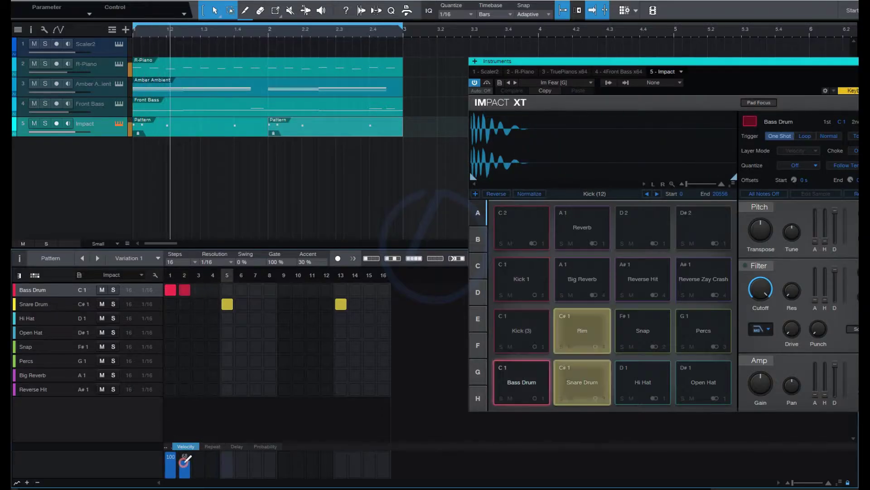
click(199, 290)
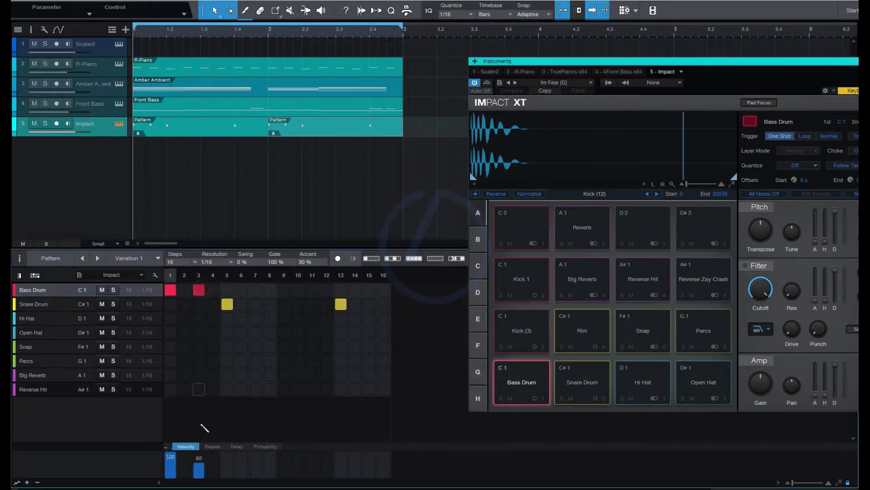
drag(200, 466, 199, 463)
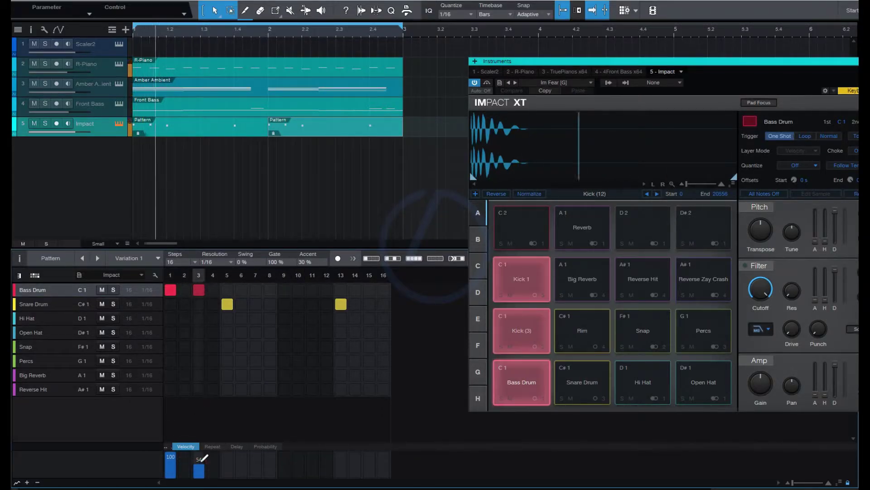
Add bass drum hits on steps 7, 11 and 16, setting step 11's velocity to 100 and step 16's to 53
click(255, 291)
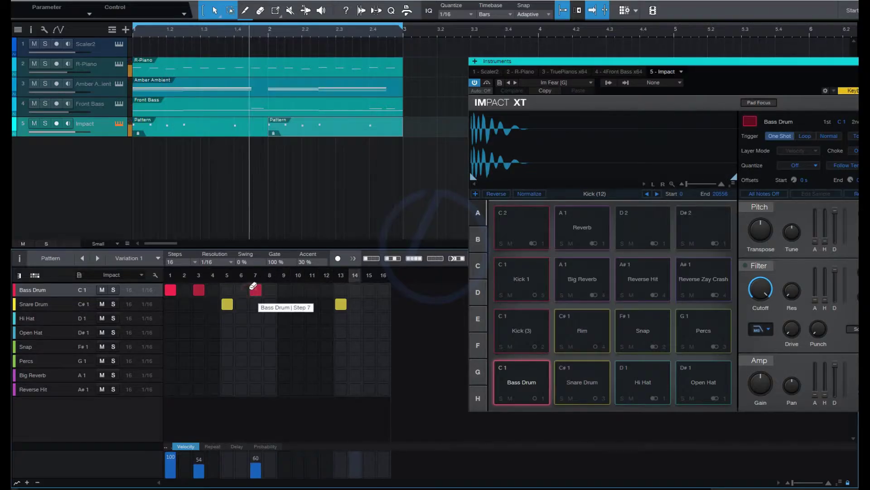
click(312, 290)
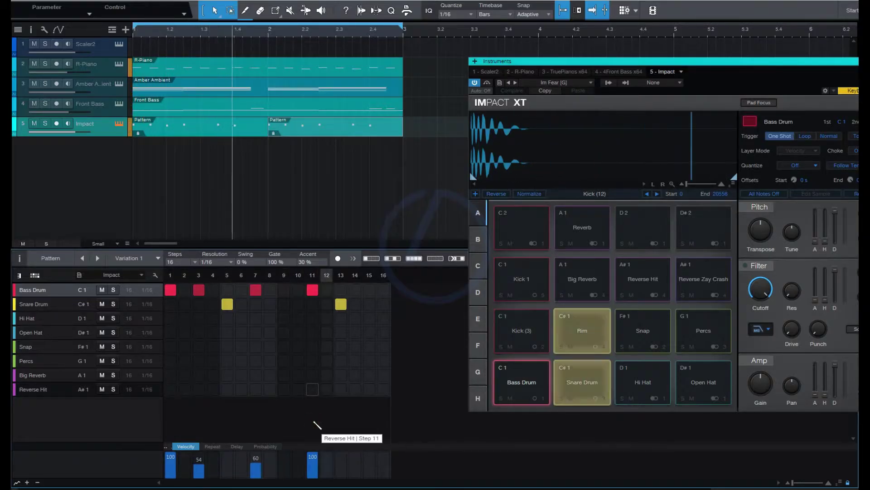
click(380, 289)
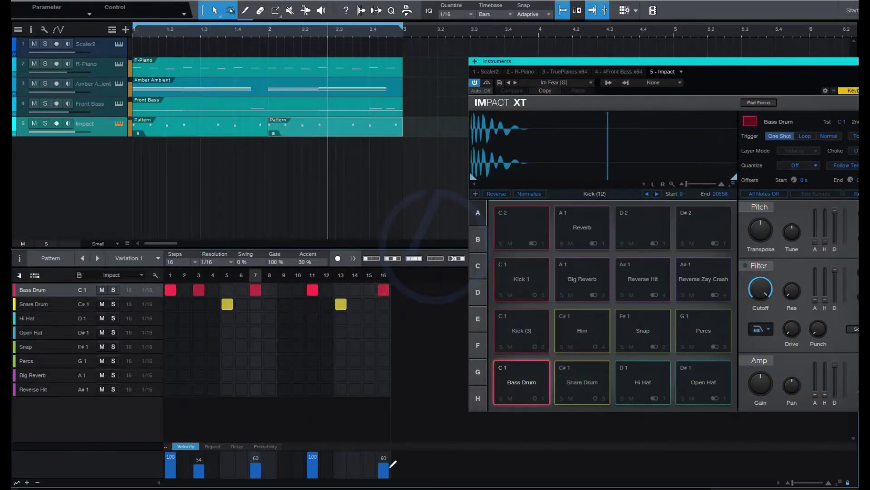
click(383, 465)
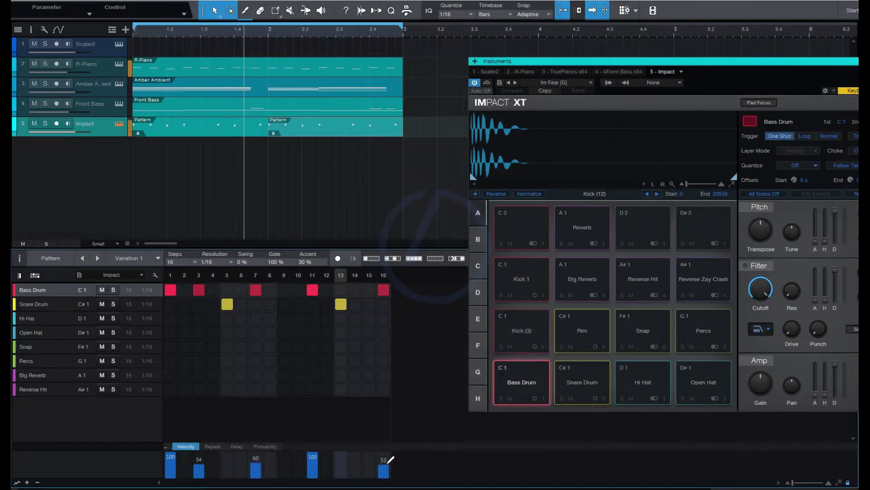
Set the drum pattern's swing to 46 %
drag(244, 261, 243, 235)
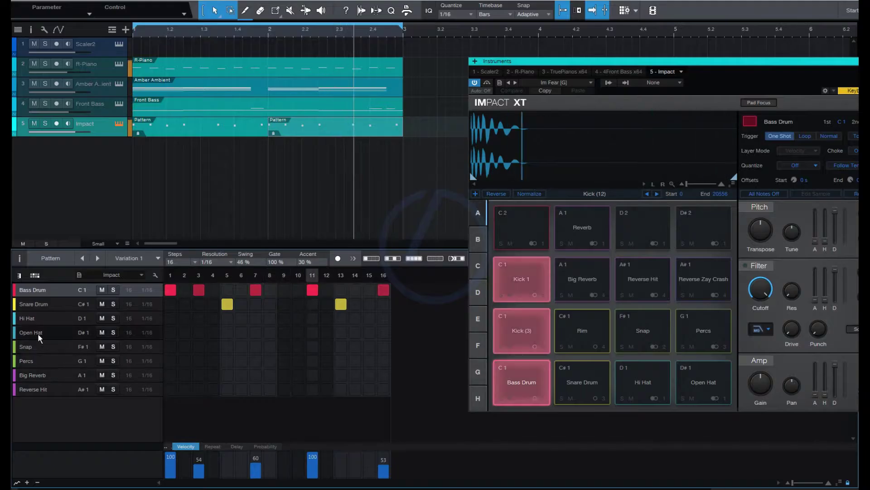
Place an open hat hit on step 15 of the drum pattern, clearing stray hits around it
click(355, 332)
click(370, 332)
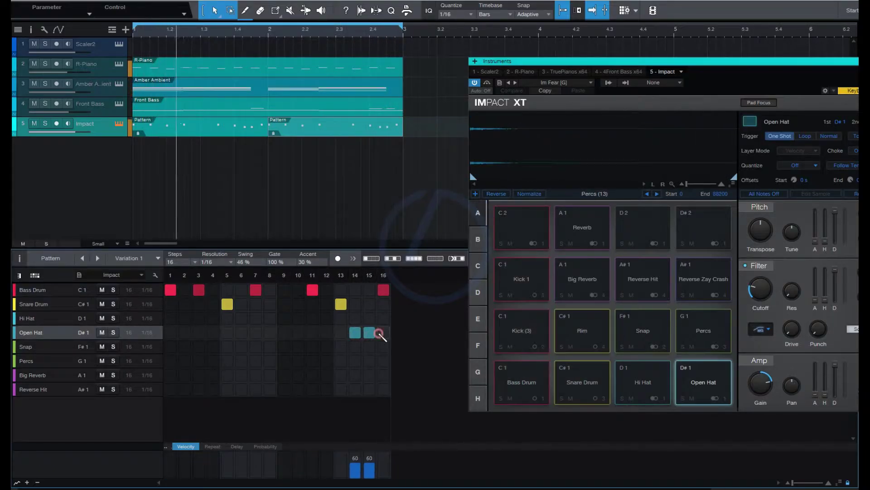
click(371, 333)
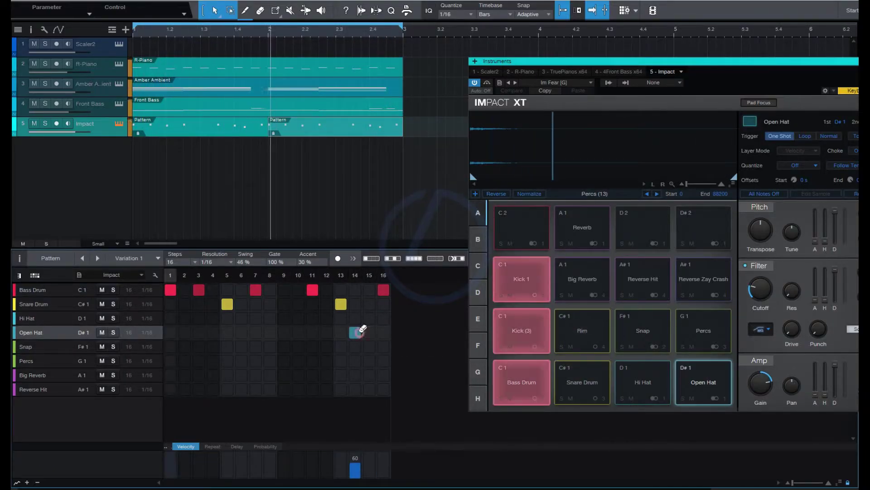
drag(363, 330, 369, 338)
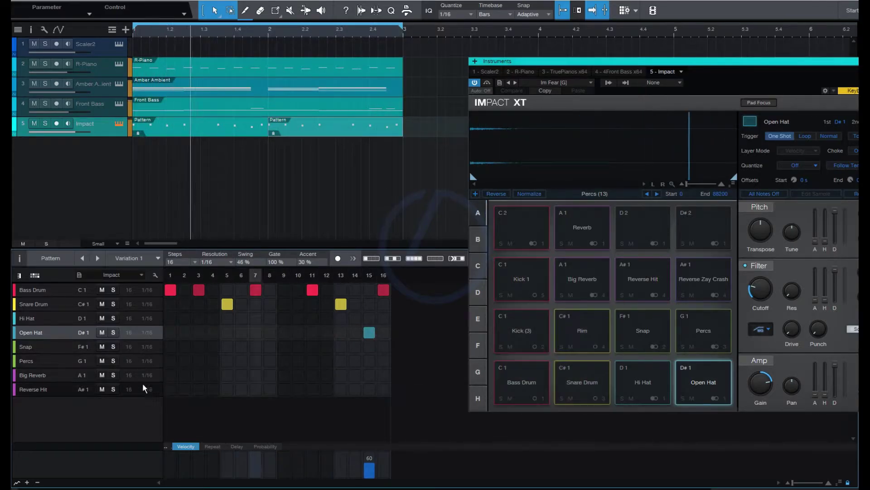
Place hi-hat hits on steps 1, 3, 5, 7 and 9, removing the misplaced ones on steps 2 and 4
click(34, 319)
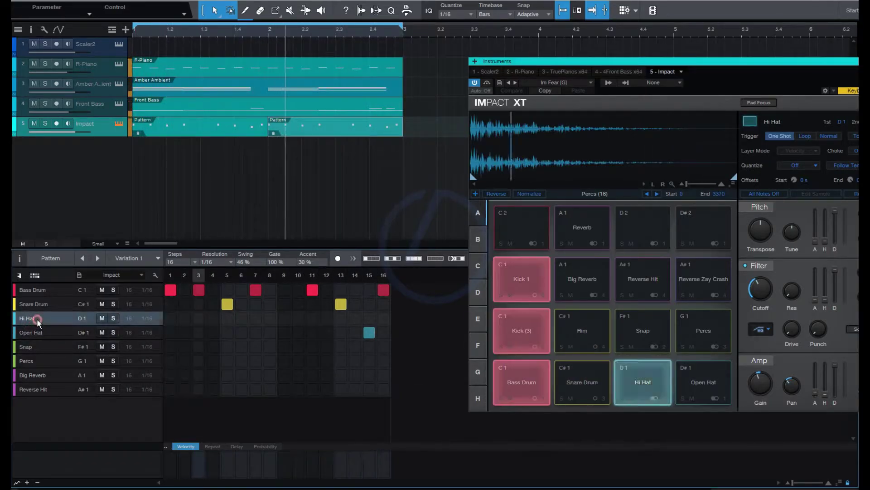
click(184, 318)
click(213, 318)
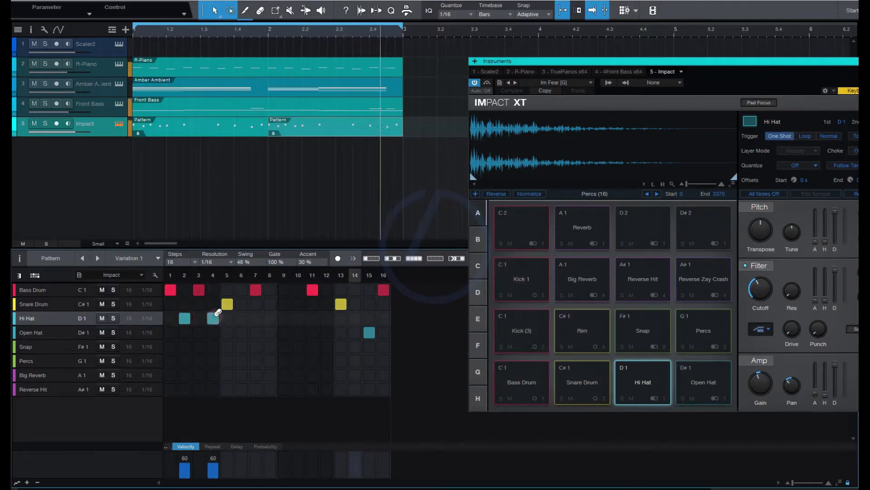
click(171, 317)
click(185, 318)
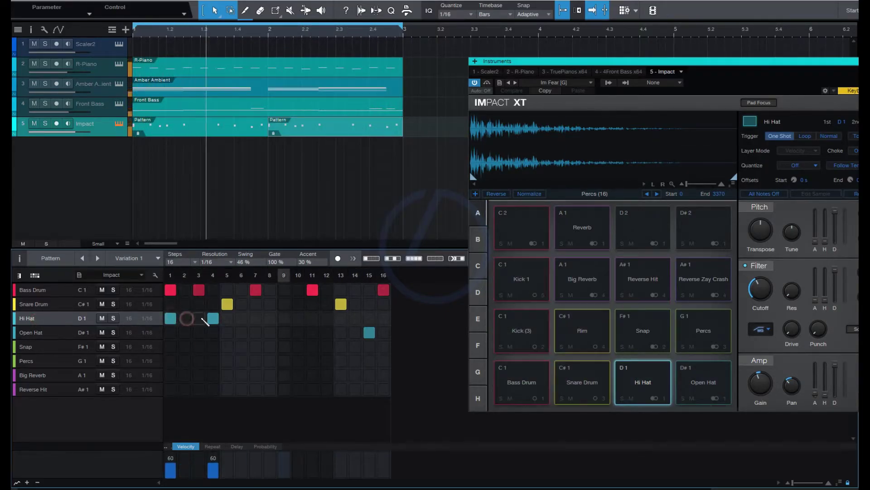
click(198, 317)
click(213, 318)
click(227, 318)
click(255, 318)
click(284, 318)
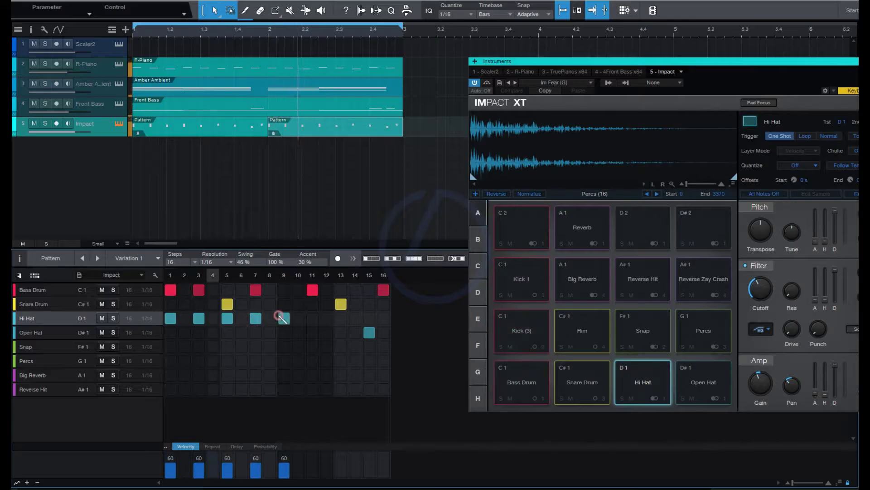
Add hi-hat hits on steps 11, 13 and 15, leaving step 16 of the hi-hat row empty
click(312, 317)
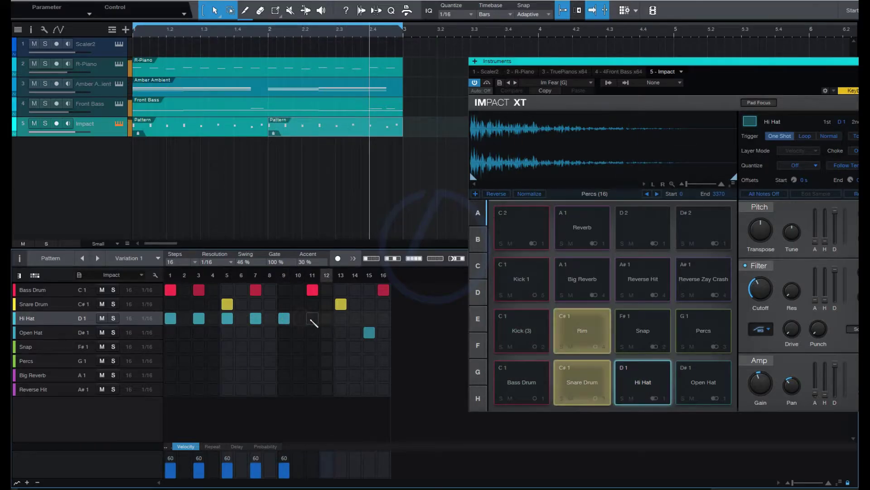
click(341, 318)
click(383, 317)
click(370, 318)
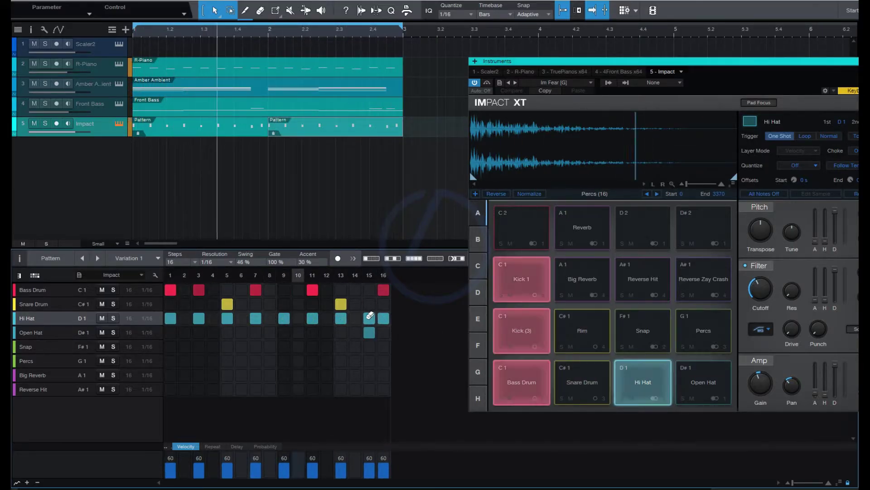
click(370, 317)
click(383, 318)
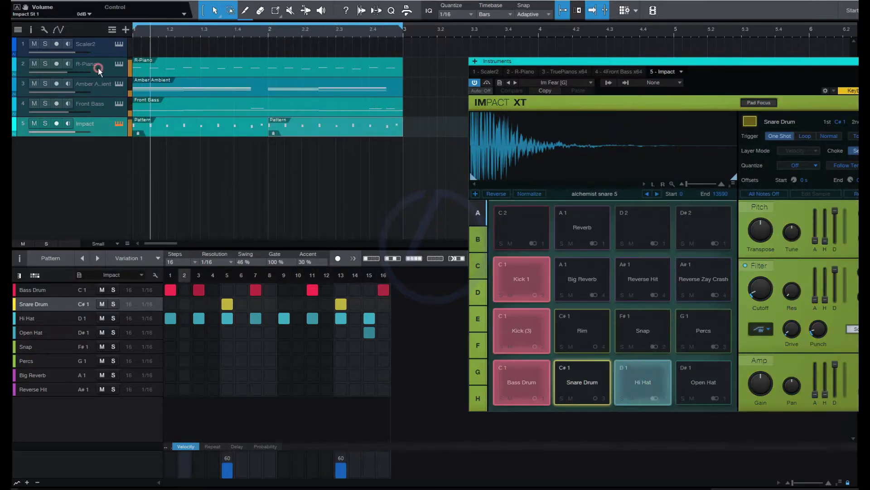
Recolour the R-Piano, Amber Ambient, Front Bass and Impact tracks together in light greyish blue
click(98, 67)
shift+click(97, 126)
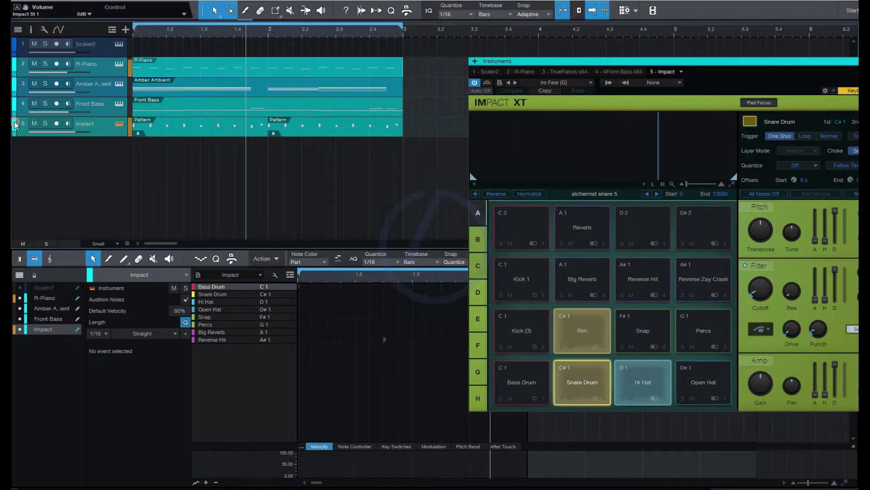
click(15, 126)
click(36, 158)
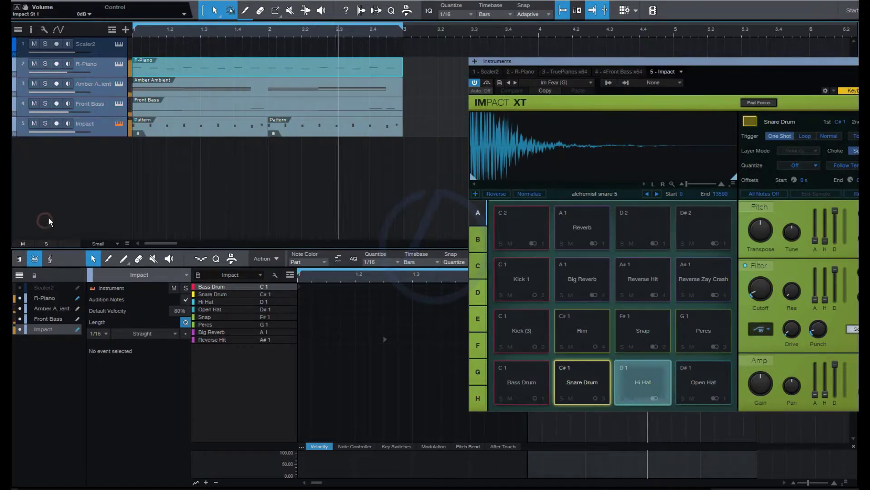
key(shift+w)
click(33, 54)
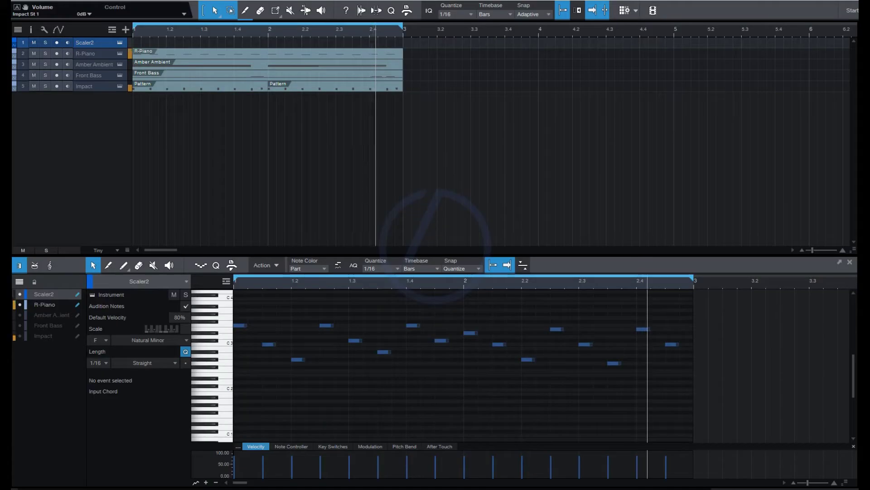
Add an ABPL2 instrument track between Front Bass and Impact and rename the device Ample Bass
drag(155, 138, 92, 82)
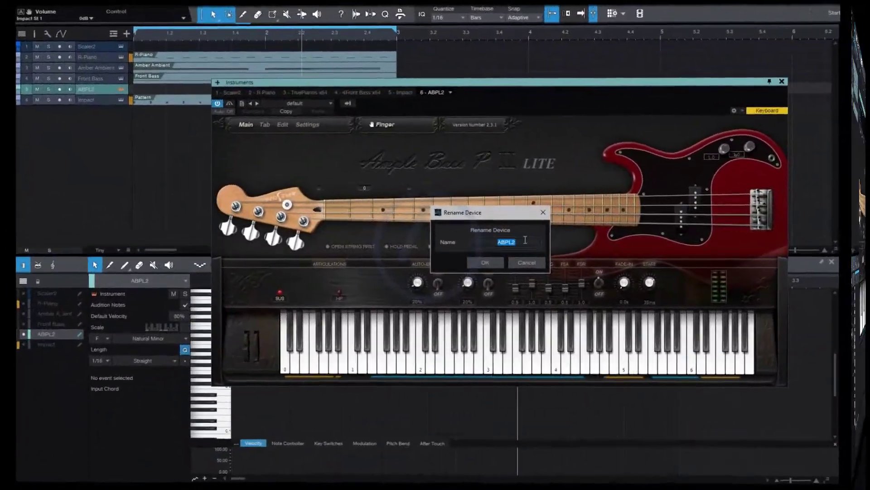
click(525, 240)
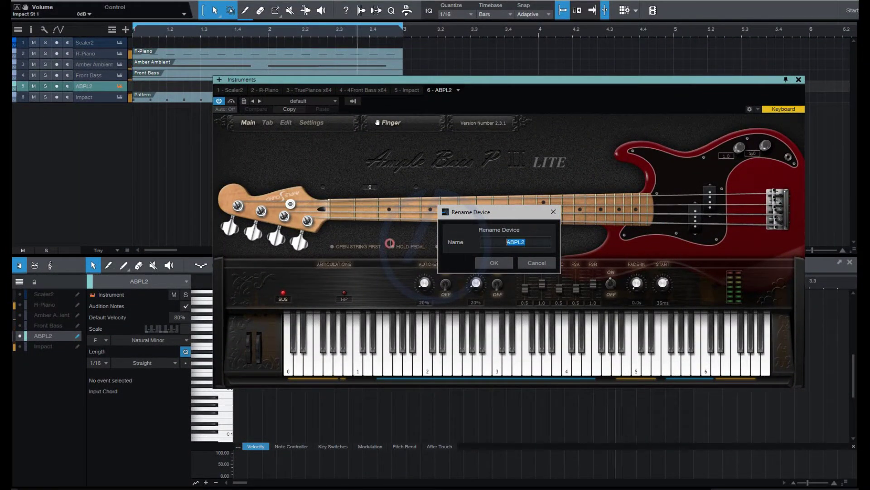
text(Ample )
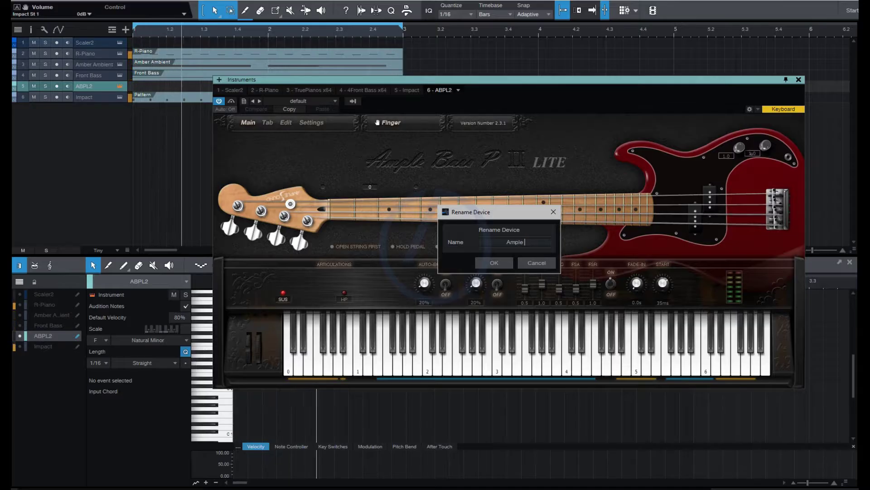
text(Bass)
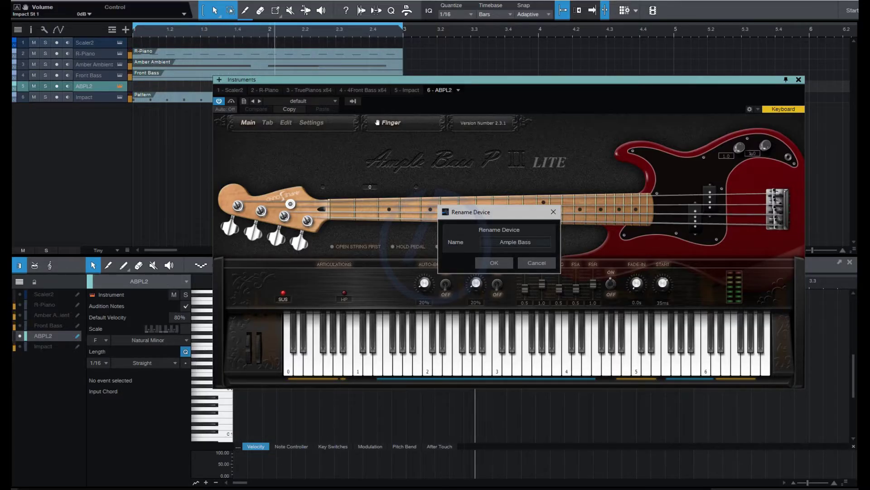
key(Return)
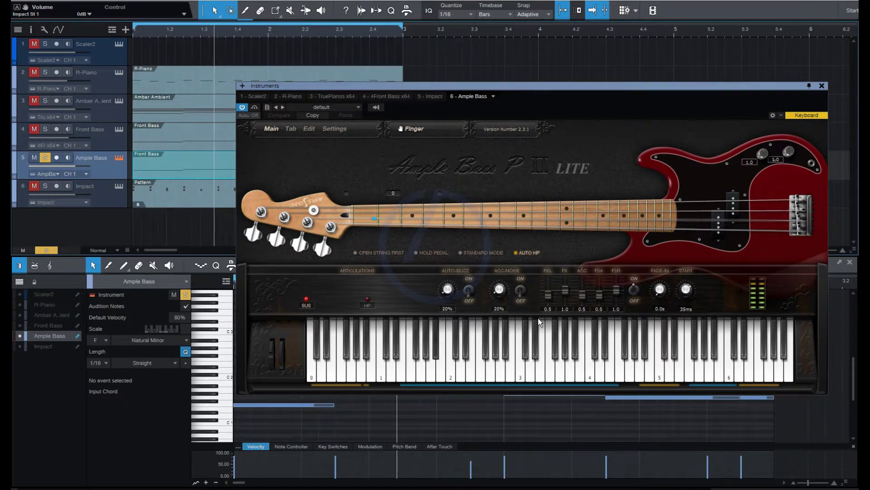
Close the Ample Bass instrument window and the note editor
click(822, 85)
click(850, 263)
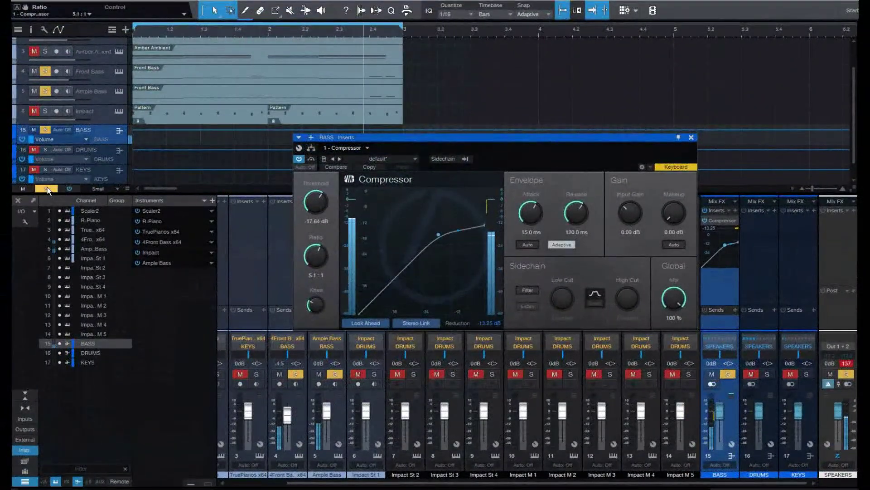
Turn off all solos and set the BASS bus compressor's threshold to about -14.5 dB
click(47, 189)
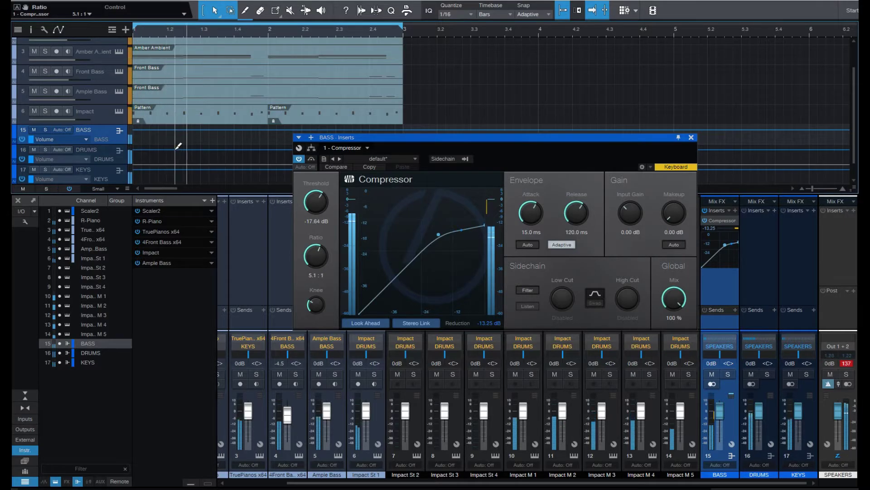
scroll(178, 146, down, 2)
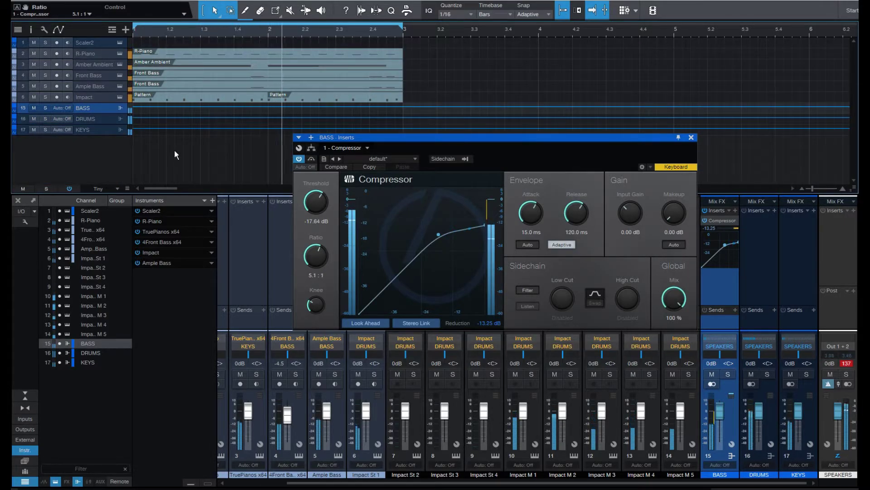
drag(315, 209, 319, 206)
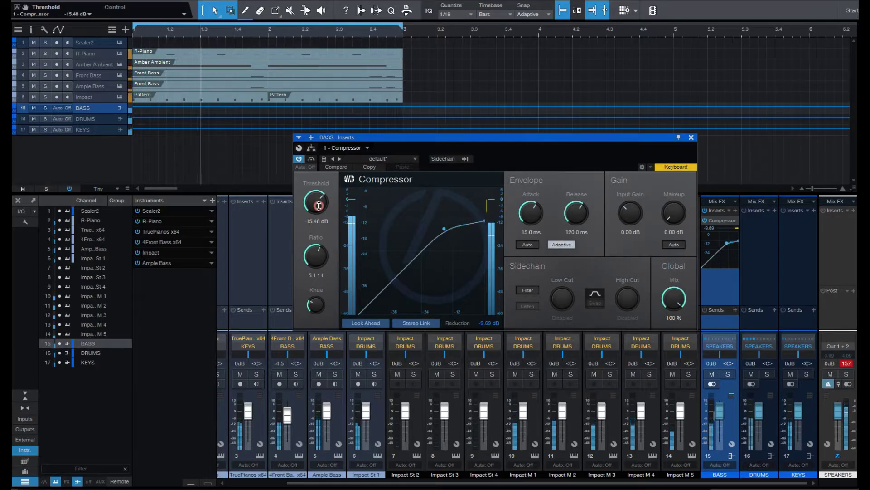
drag(320, 251, 320, 255)
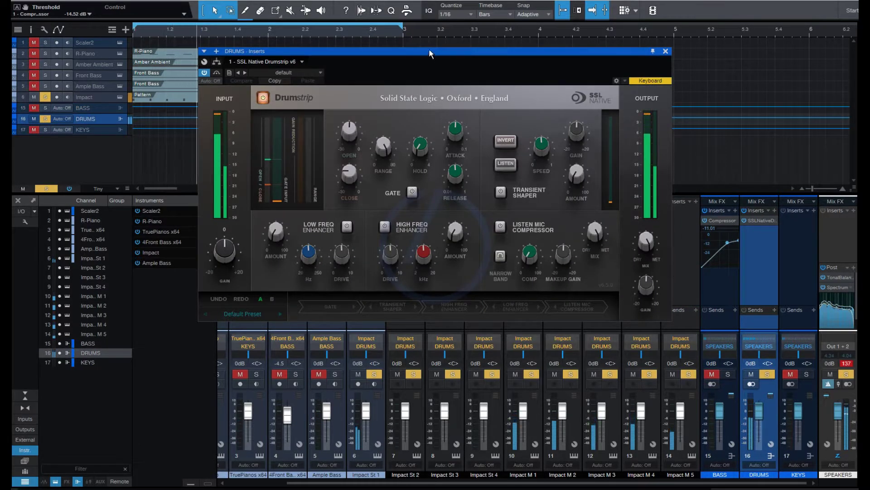
Set the DRUMS bus Drumstrip's gate range to about 52.2 dB and its output dry/wet mix to about 39.1 %
drag(430, 52, 419, 84)
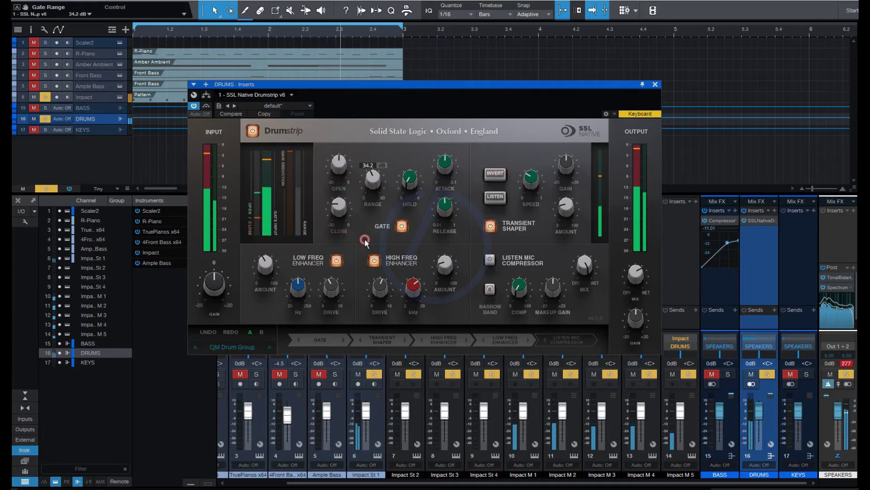
drag(365, 241, 371, 220)
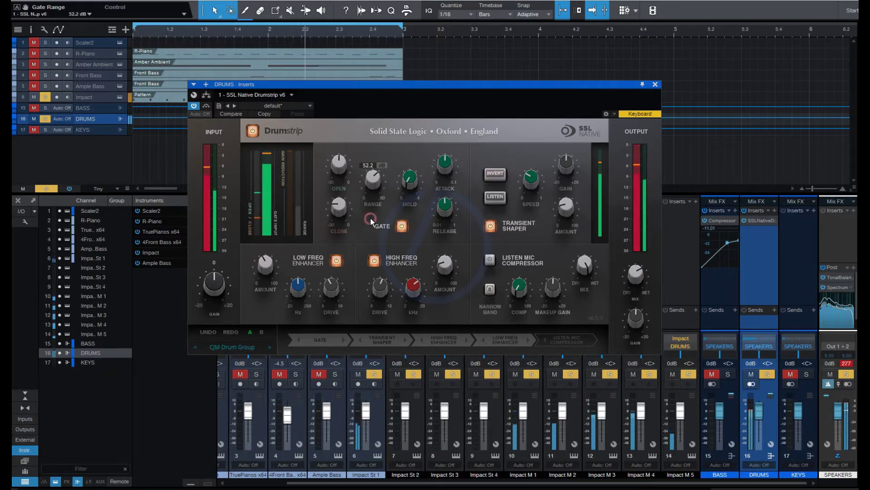
mouse_move(637, 277)
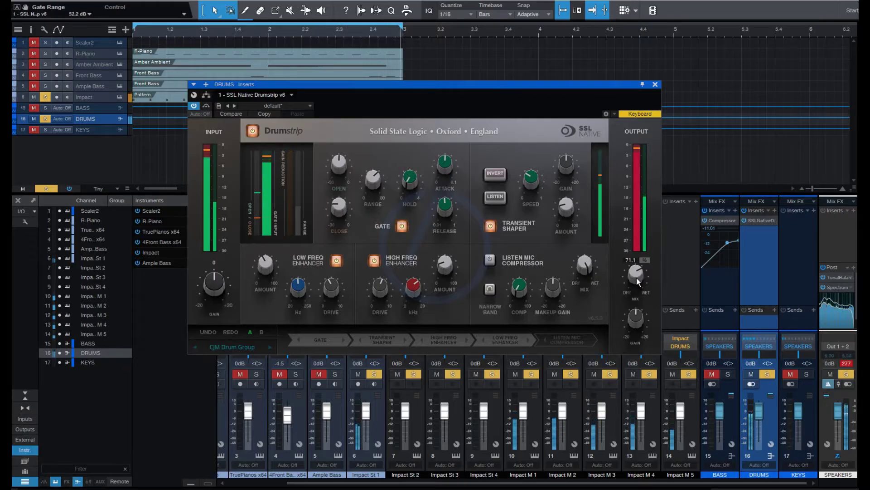
drag(637, 278, 641, 245)
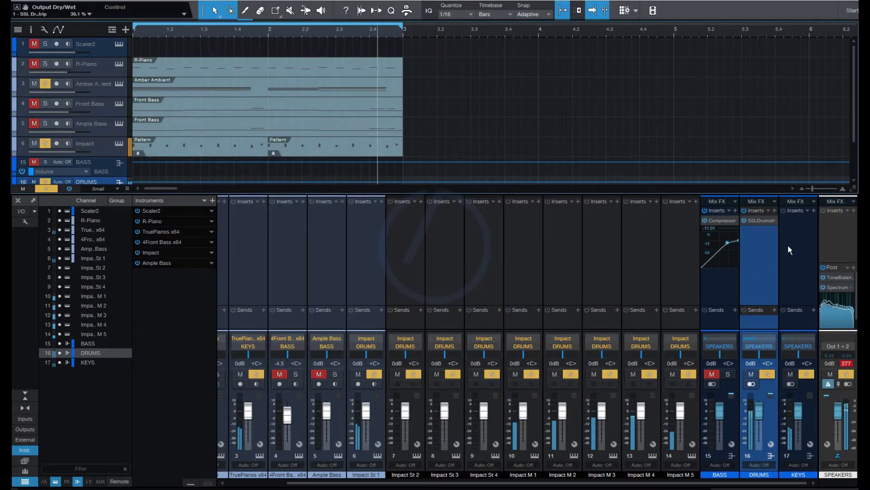
Move the KEYS bus channel ahead of the BASS bus in the mixer
drag(792, 271, 700, 279)
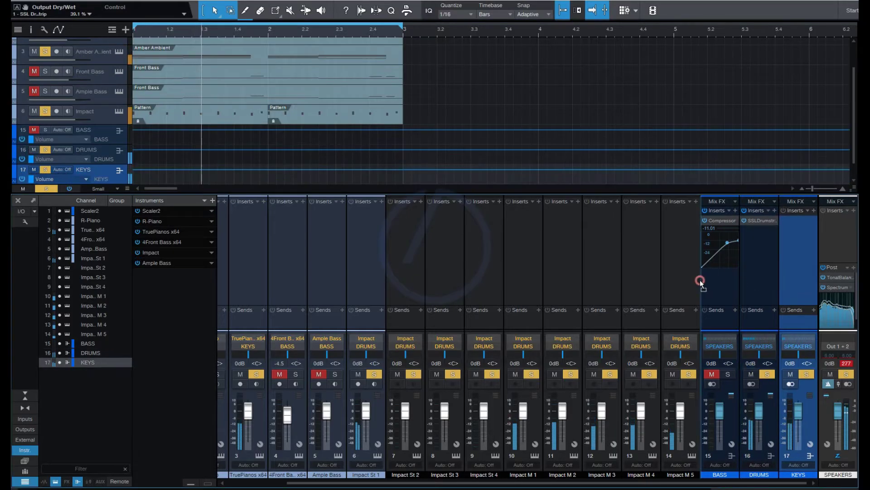
Insert the favourite effect Pro EQ on the TruePianos x64 channel and expand its curve display in the channel strip
drag(450, 483, 342, 483)
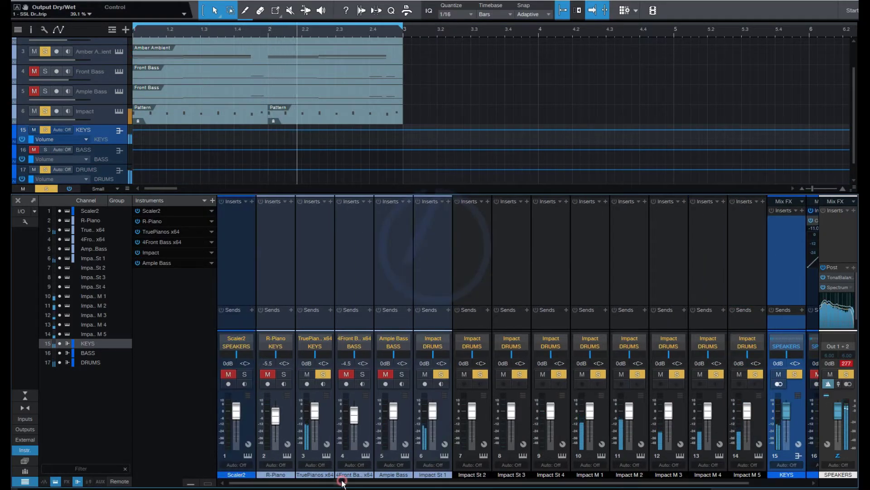
click(323, 252)
click(331, 201)
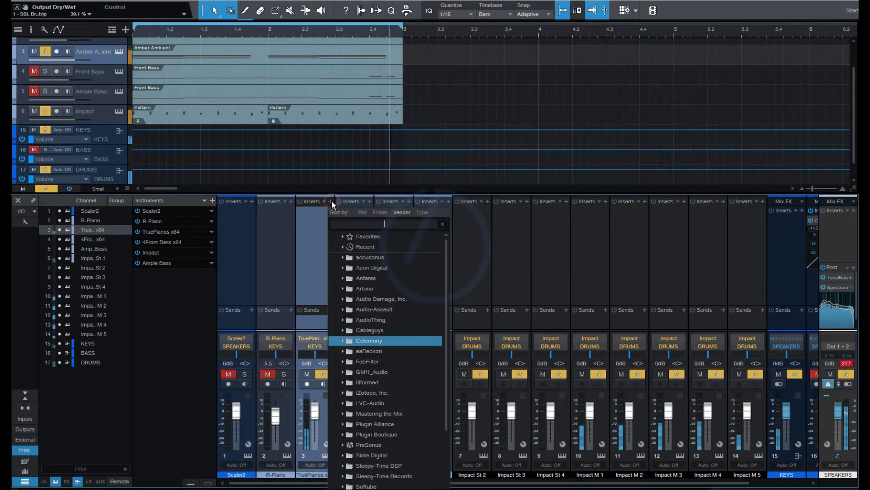
click(363, 236)
scroll(408, 357, down, 5)
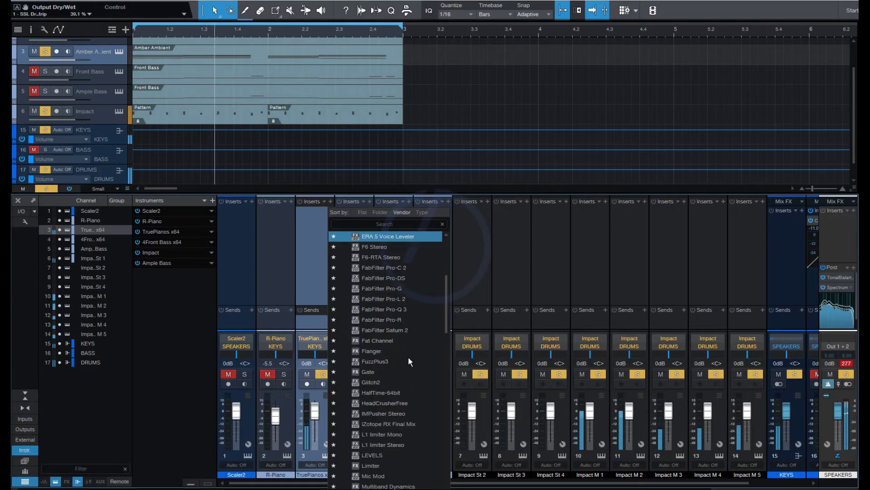
scroll(388, 385, down, 10)
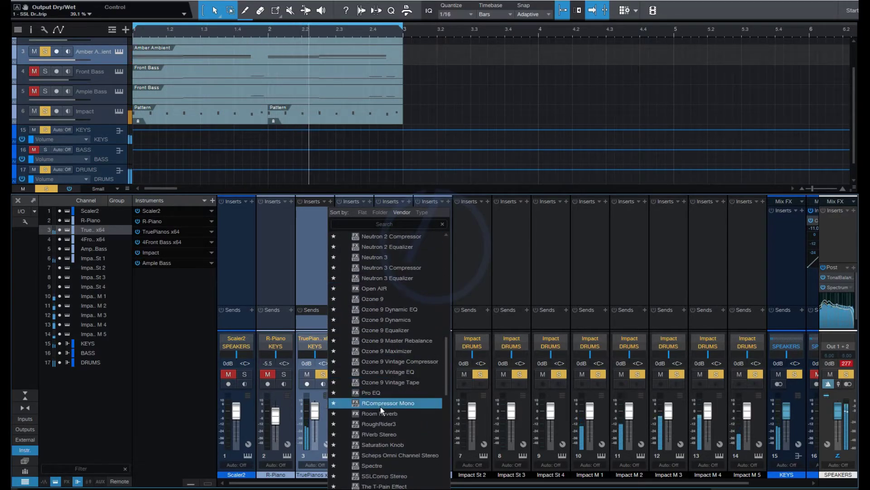
click(381, 393)
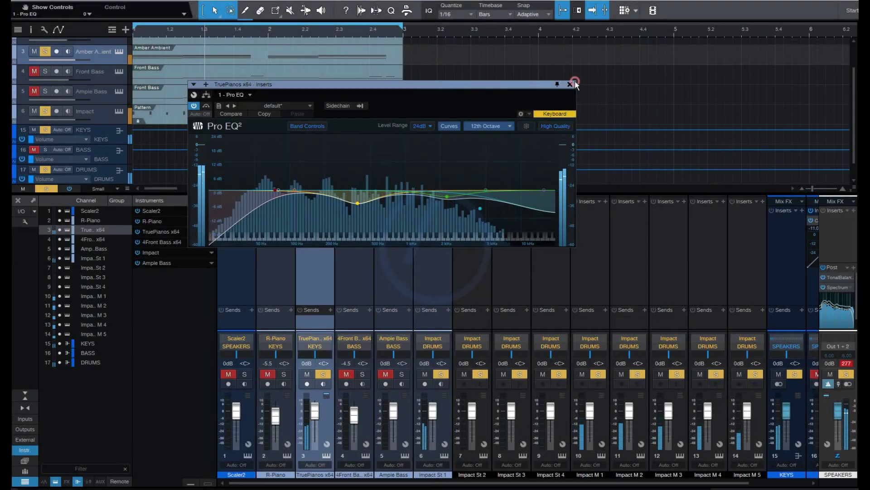
click(571, 83)
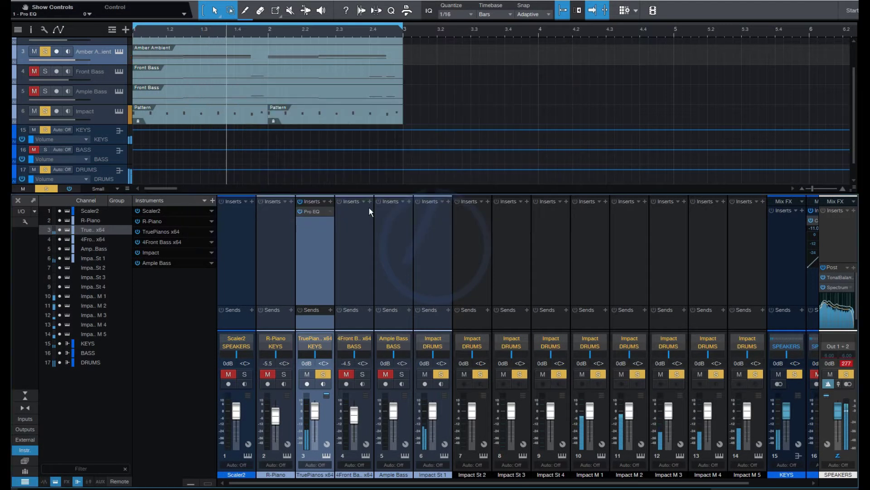
click(319, 211)
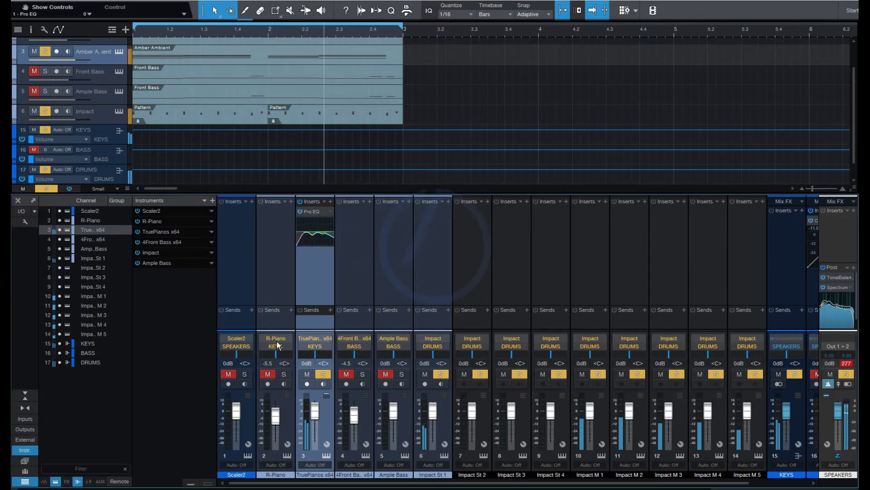
Solo the R-Piano channel and process the KEYS bus with SSL Native X-ValveComp using the Rhodes Bite preset
click(284, 374)
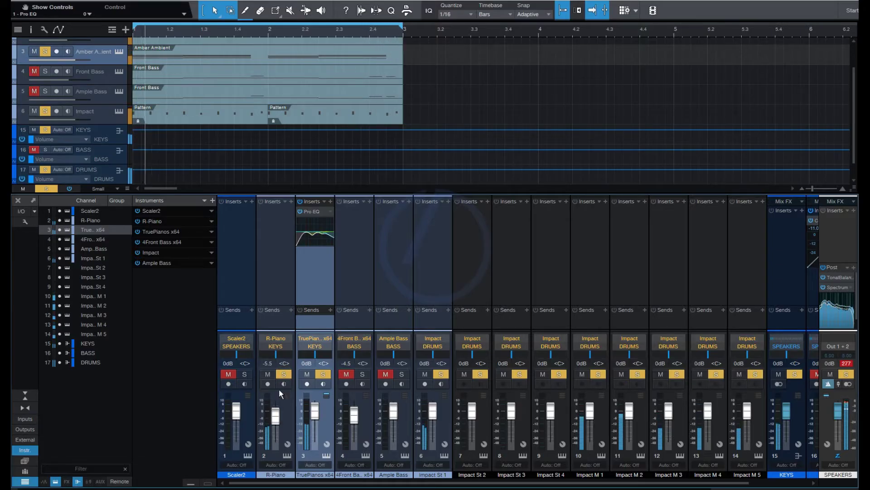
click(274, 270)
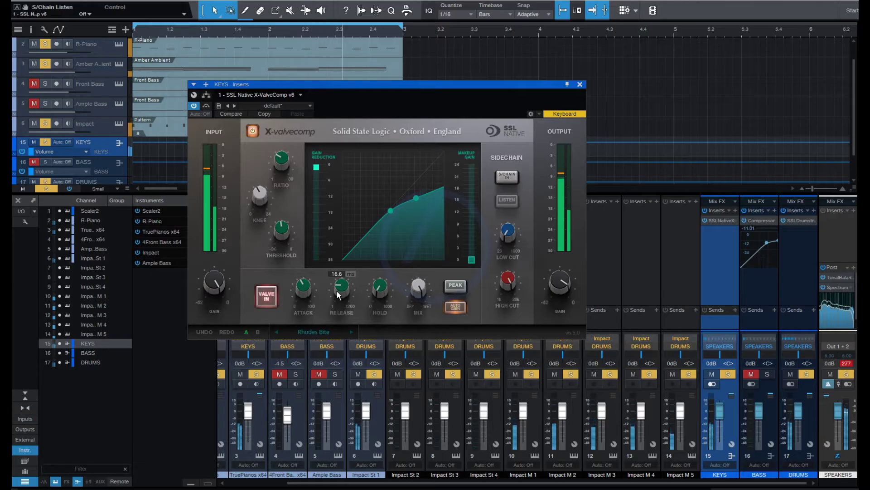
click(579, 85)
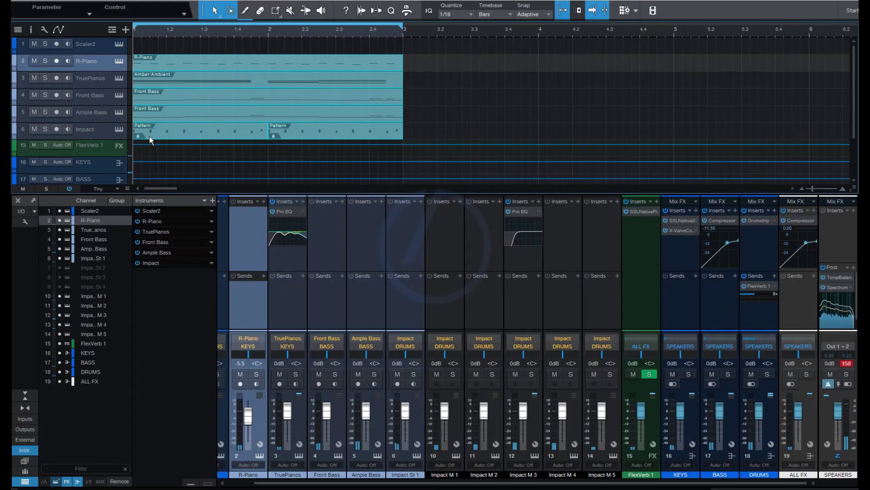
Place the selected two-bar clips two bars further along the timeline at bar 3 and play back the arrangement
drag(149, 136, 420, 135)
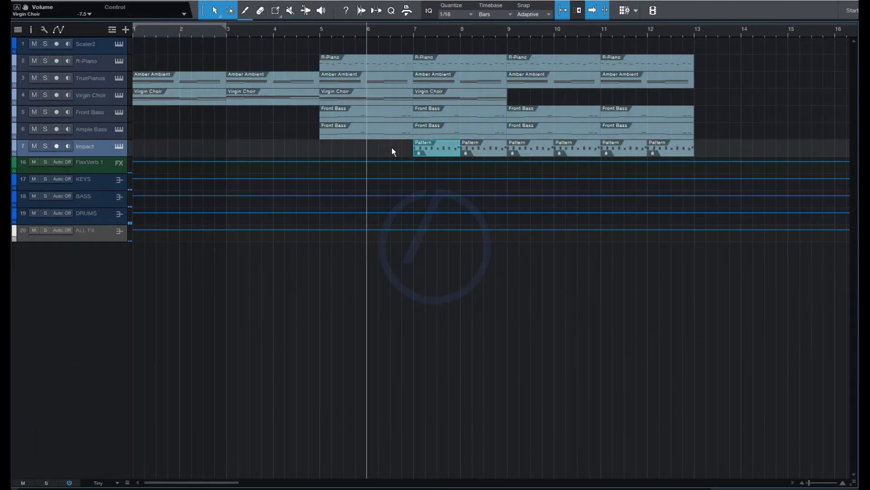
key(space)
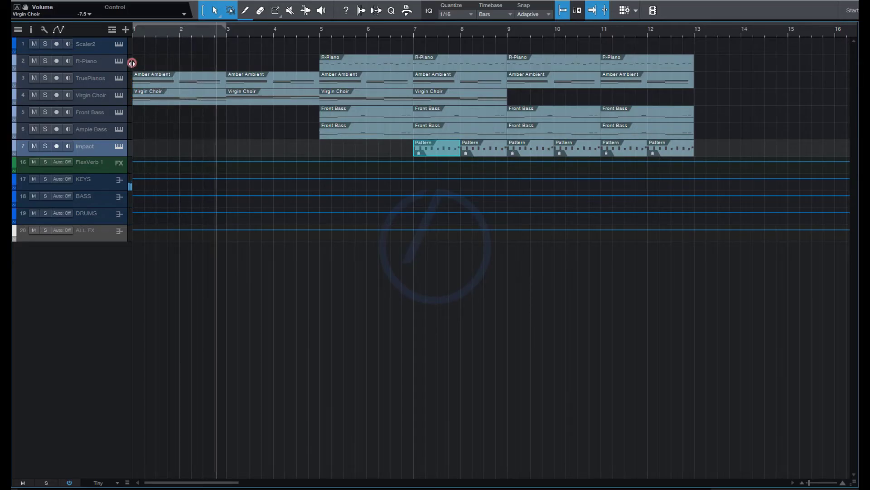
click(88, 62)
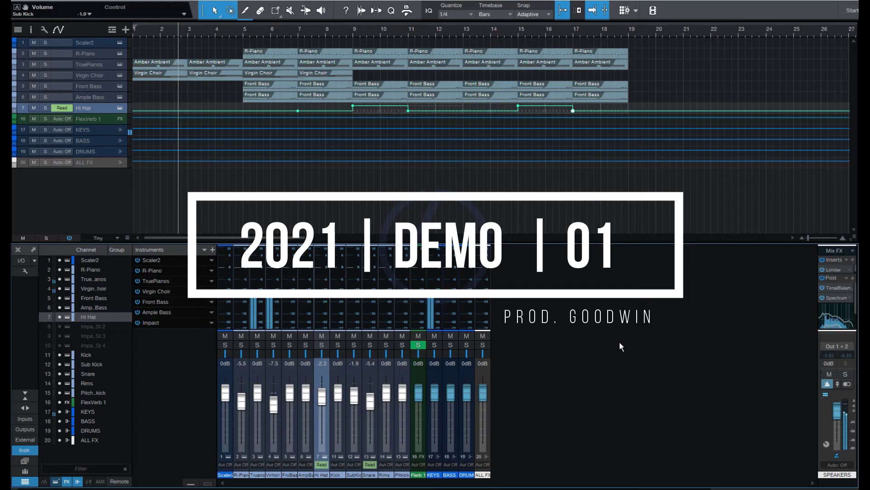
Enlarge the insert area of the SPEAKERS output and remove Tonal Balance Control from its post-fader effects
click(86, 162)
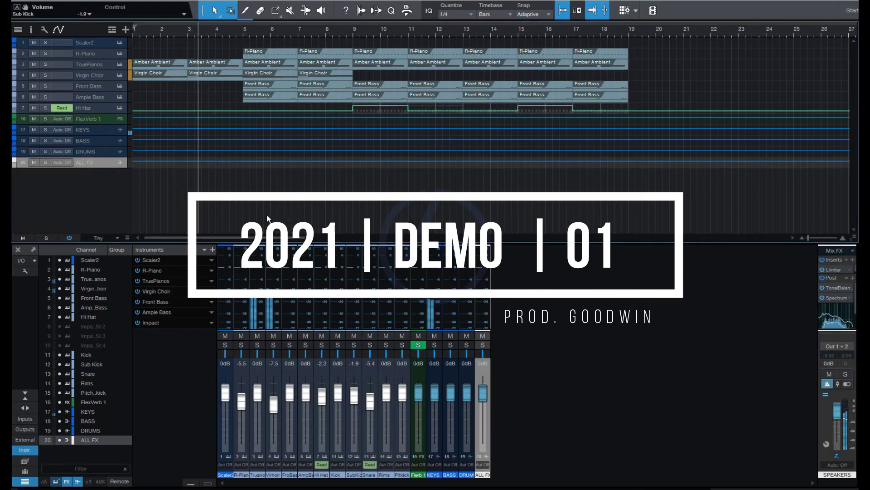
click(606, 356)
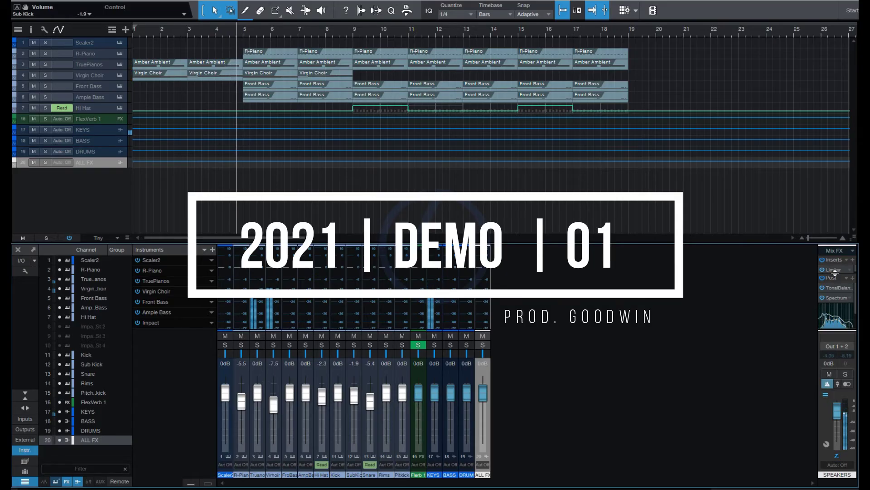
drag(834, 274, 837, 278)
click(832, 295)
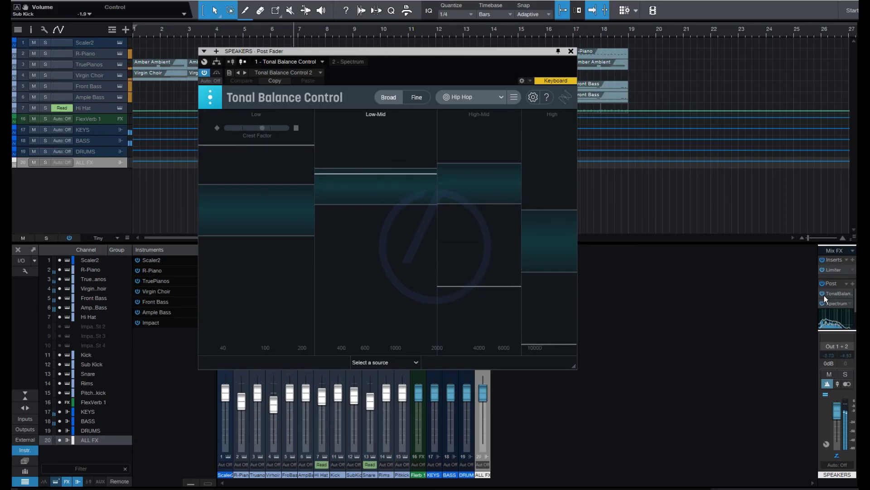
click(823, 294)
click(851, 293)
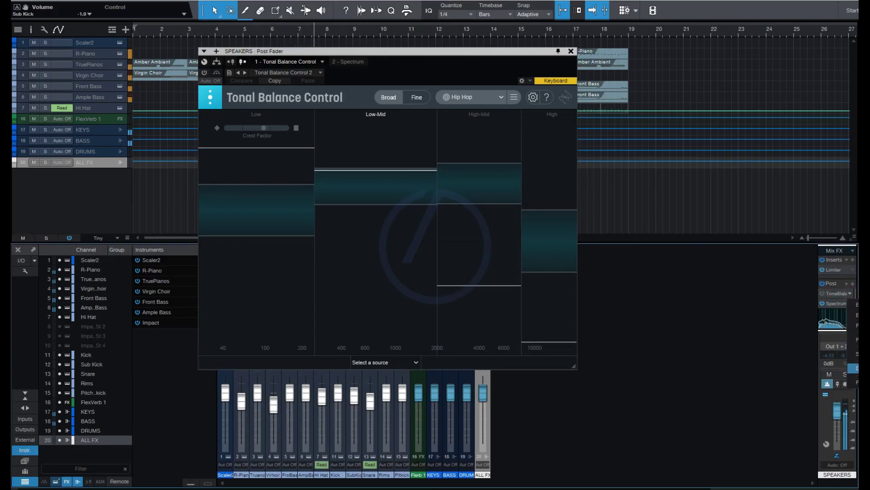
click(678, 327)
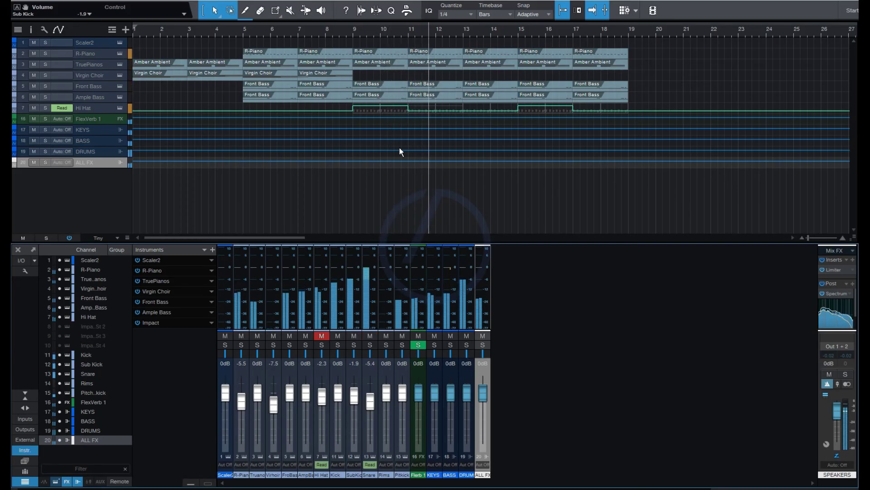
Move the Hi Hat track's automation point at bar 11 to 10.4 and play the passage from that position
click(404, 111)
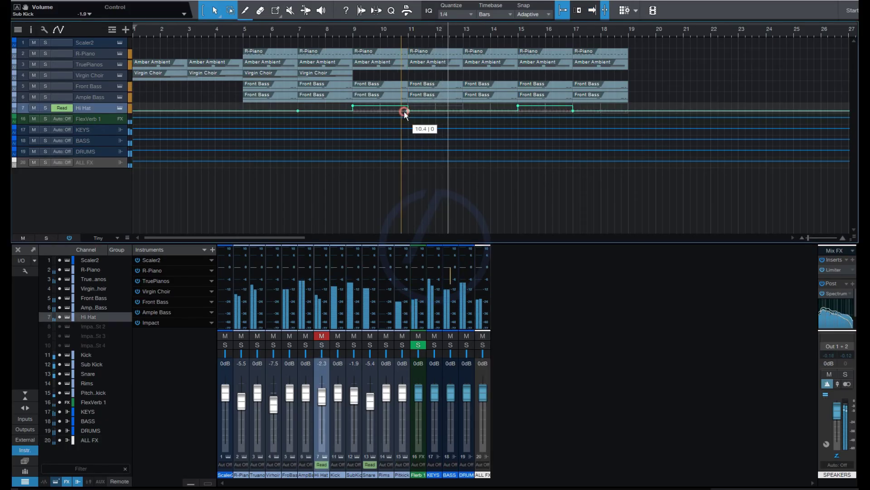
click(399, 26)
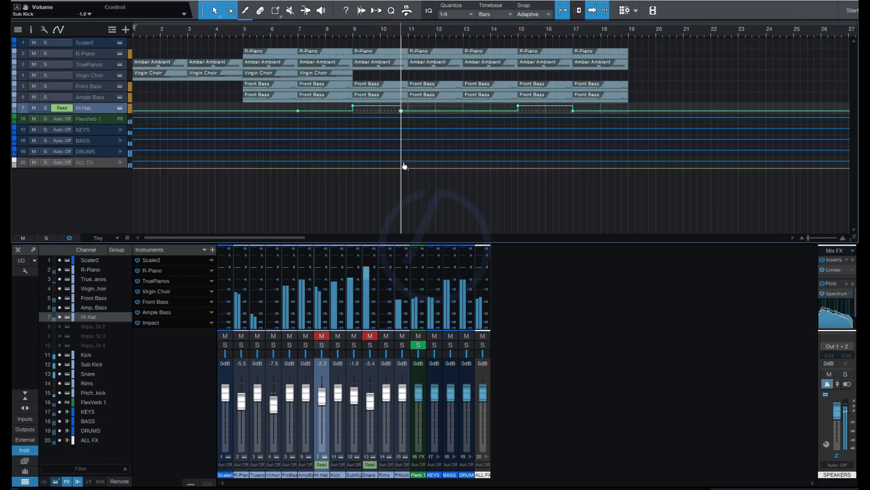
key(space)
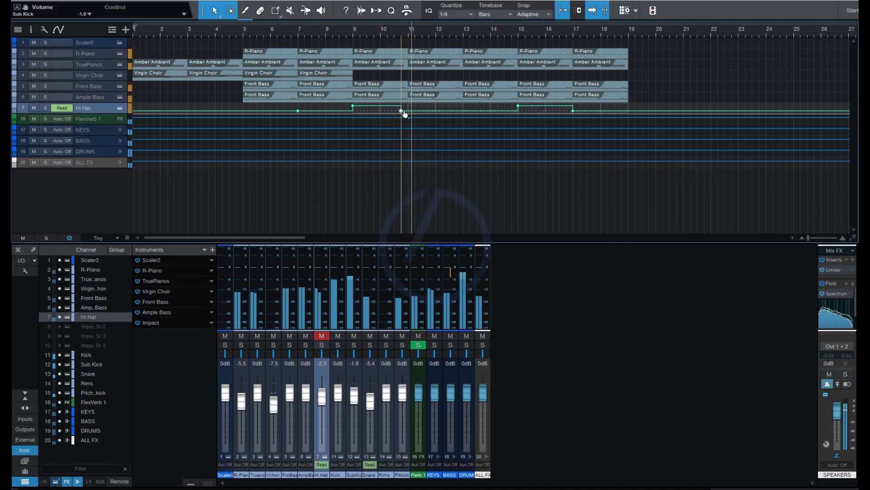
key(e)
key(e)
key(e)
key(e)
key(e)
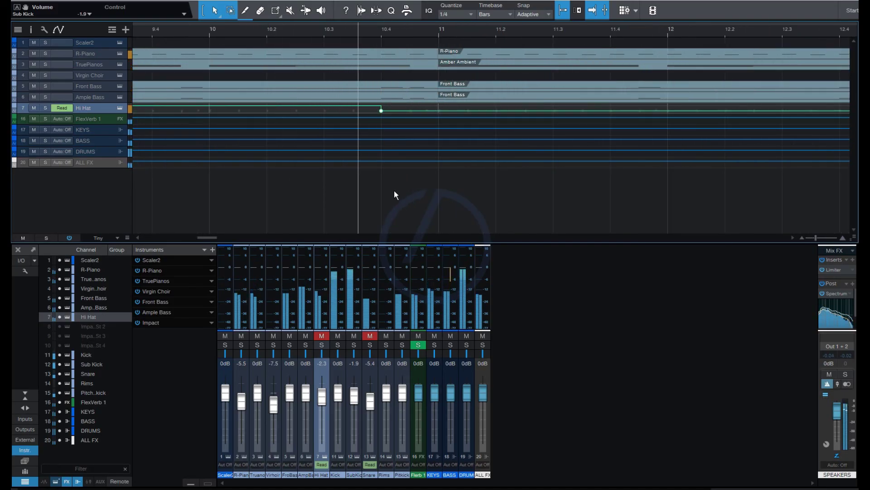